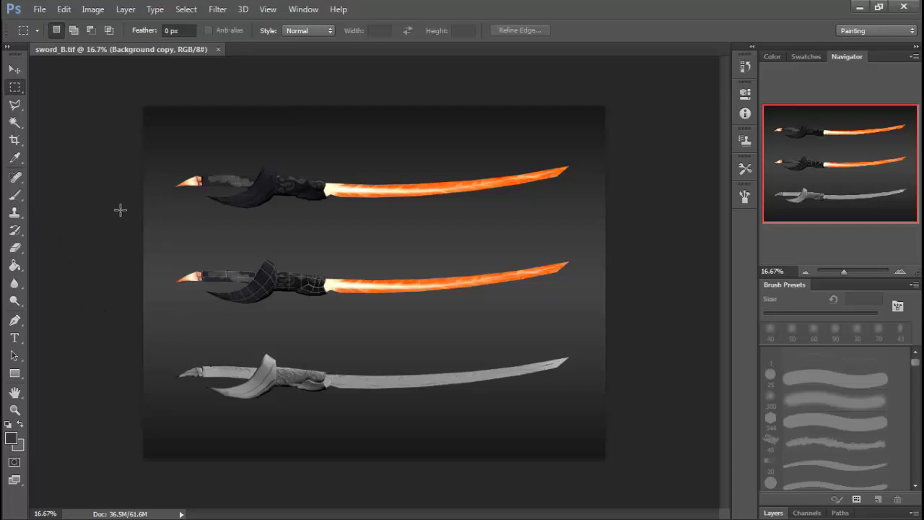
Step: Choose the Brush tool and set the foreground colour to pure red (ff0000)
click(16, 195)
click(16, 195)
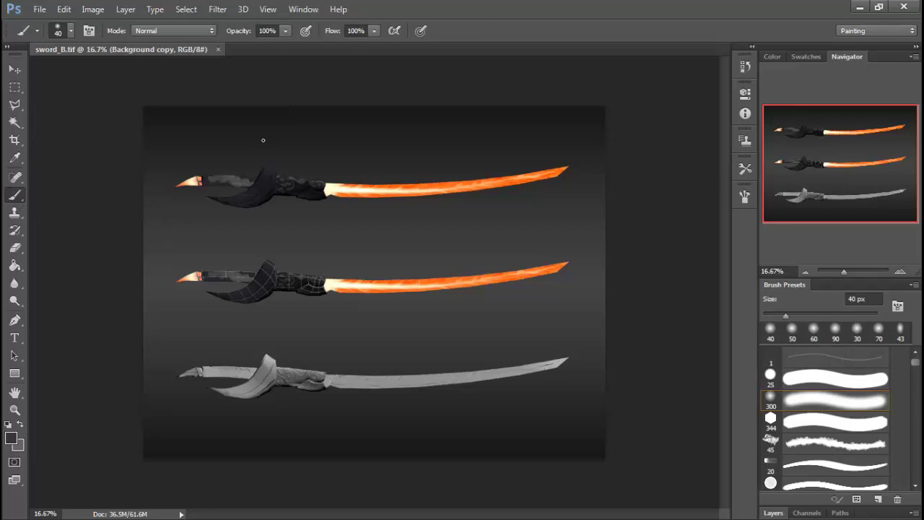
click(10, 437)
click(450, 116)
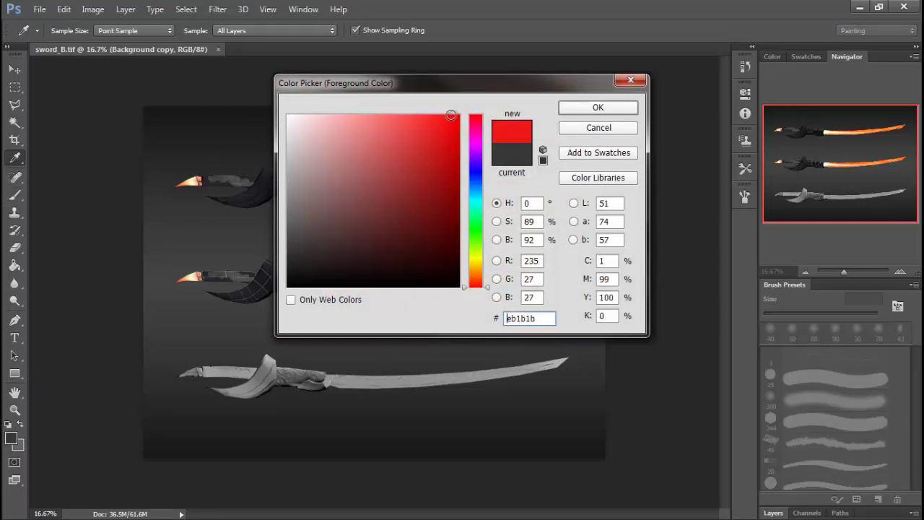
click(598, 107)
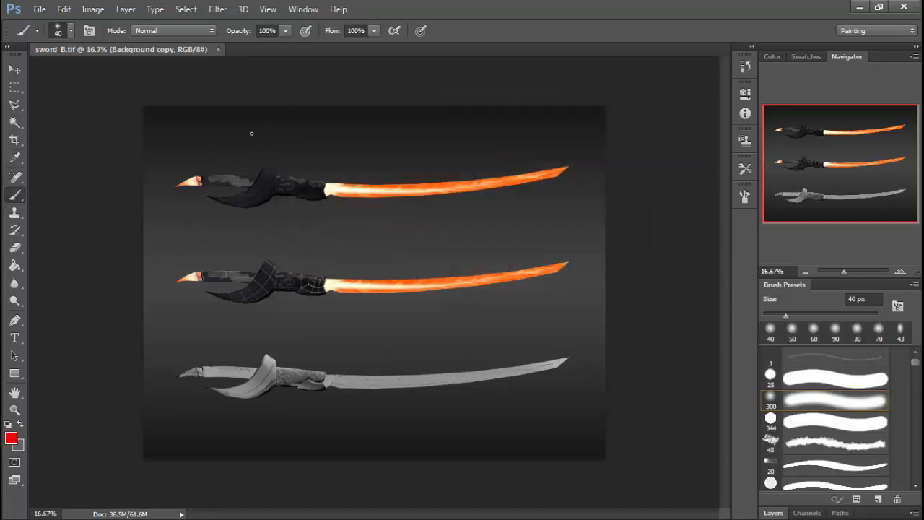
drag(261, 107, 250, 131)
mouse_move(291, 107)
mouse_down()
mouse_move(263, 140)
mouse_move(231, 133)
mouse_up()
mouse_move(232, 139)
mouse_down()
mouse_move(229, 166)
mouse_move(259, 167)
mouse_move(272, 135)
mouse_move(236, 165)
mouse_move(254, 163)
mouse_up()
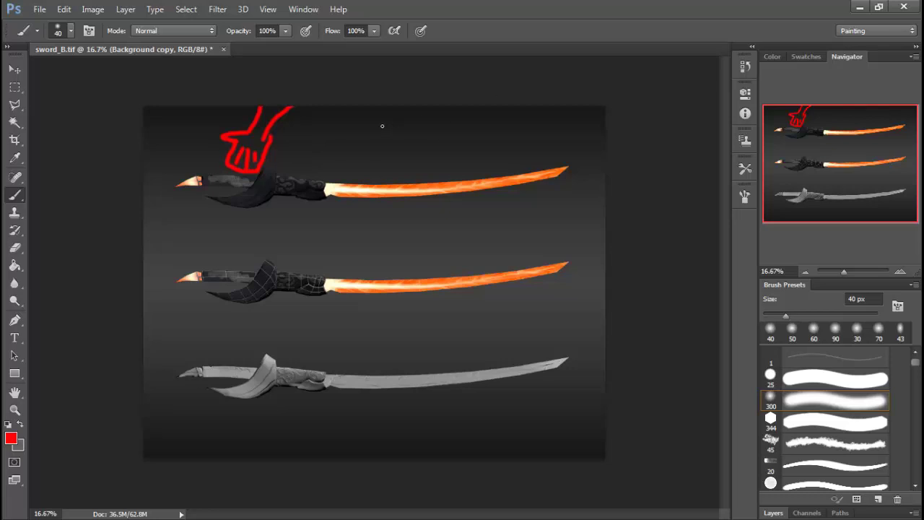
key(ctrl+alt+z)
key(ctrl+alt+z)
key(ctrl+alt+z)
key(ctrl+alt+z)
key(ctrl+alt+z)
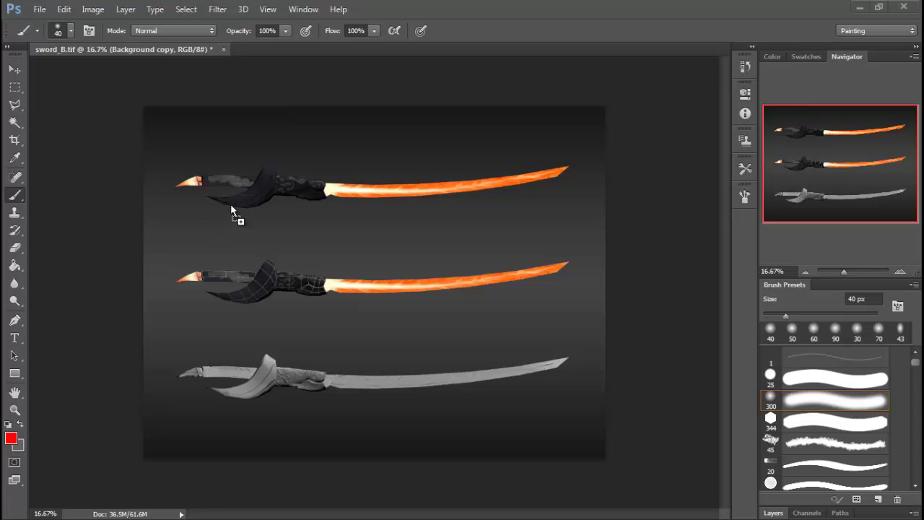
Step: Drag the purple creature render onto the sword_B.tif canvas and commit its placement
drag(231, 205, 326, 126)
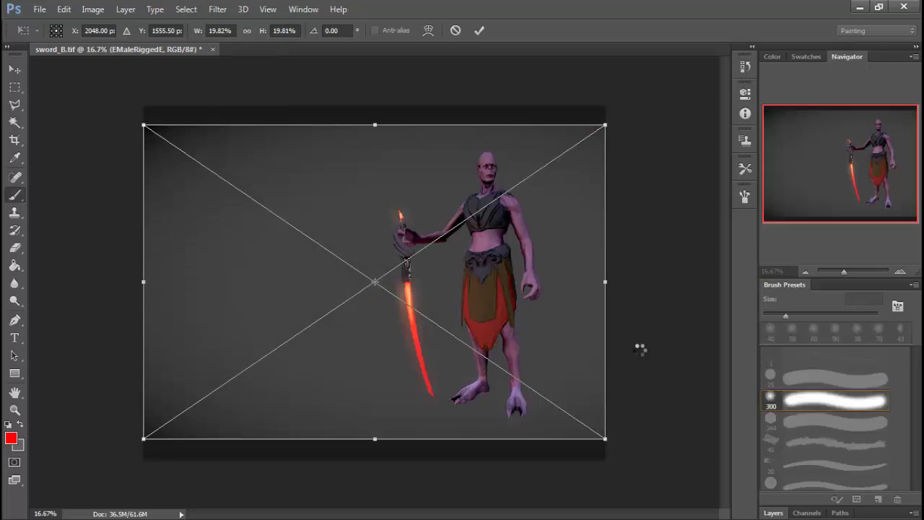
key(Return)
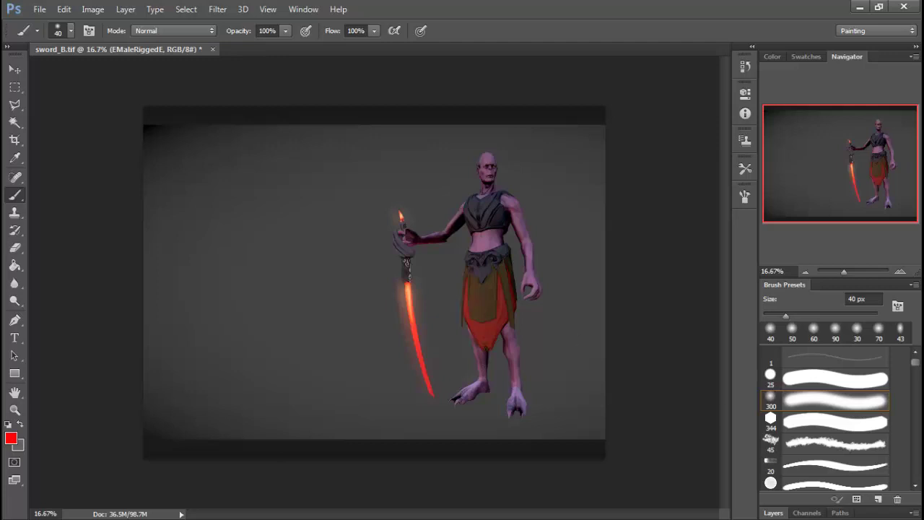
Step: Expand the Layers panel to list EMaleRiggedE, Background copy and Background
click(773, 513)
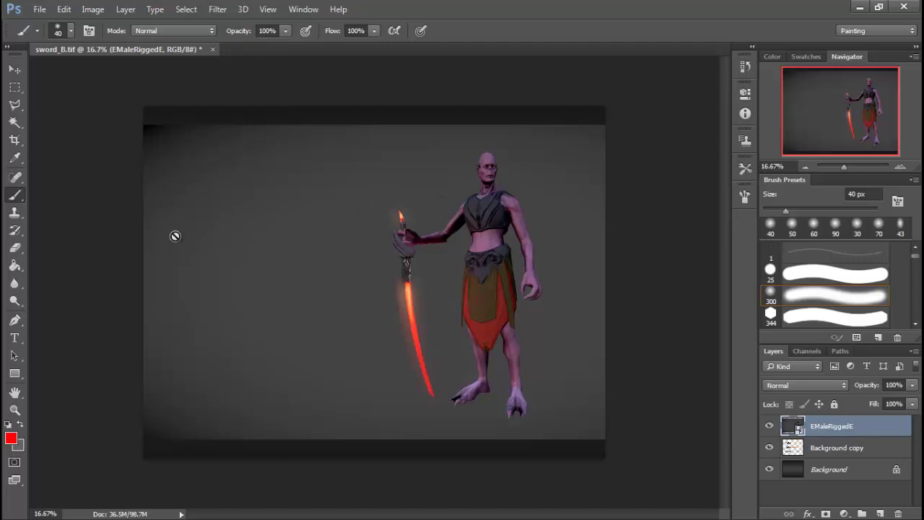
Step: Rasterize the EMaleRiggedE layer from its right-click menu
right_click(834, 429)
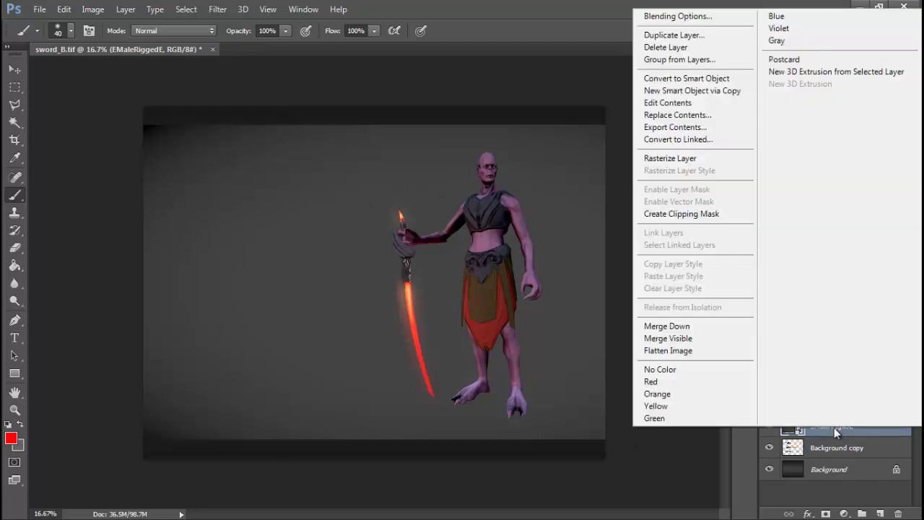
click(672, 157)
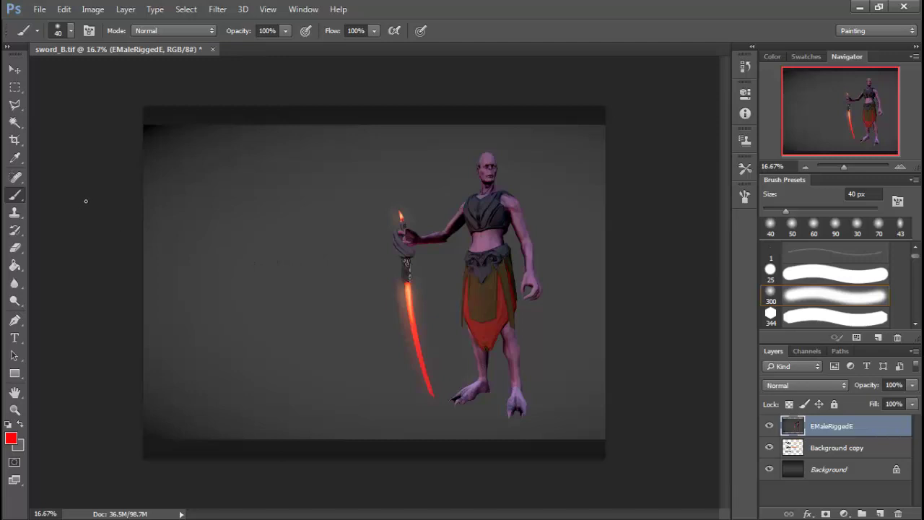
Step: Draw a Polygonal Lasso outline around the red sword, from its tip to the blade's end
click(16, 106)
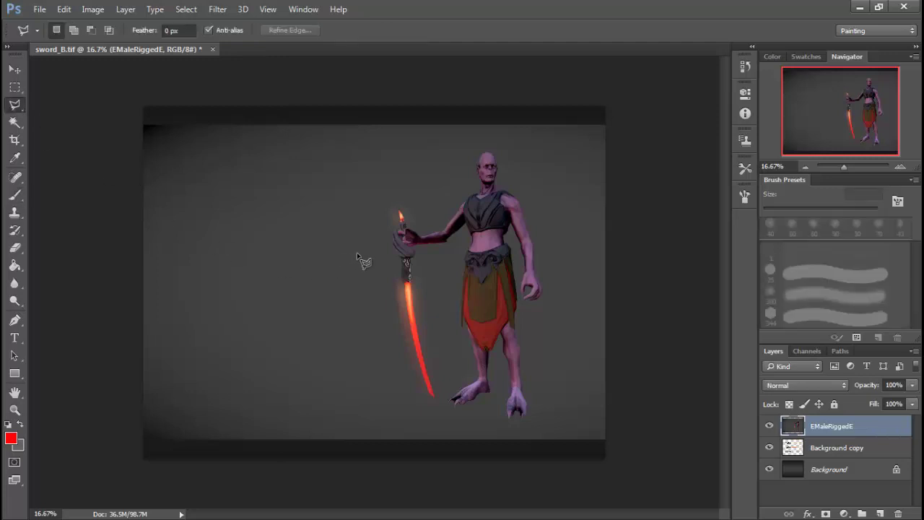
click(400, 214)
click(420, 255)
click(435, 398)
click(416, 390)
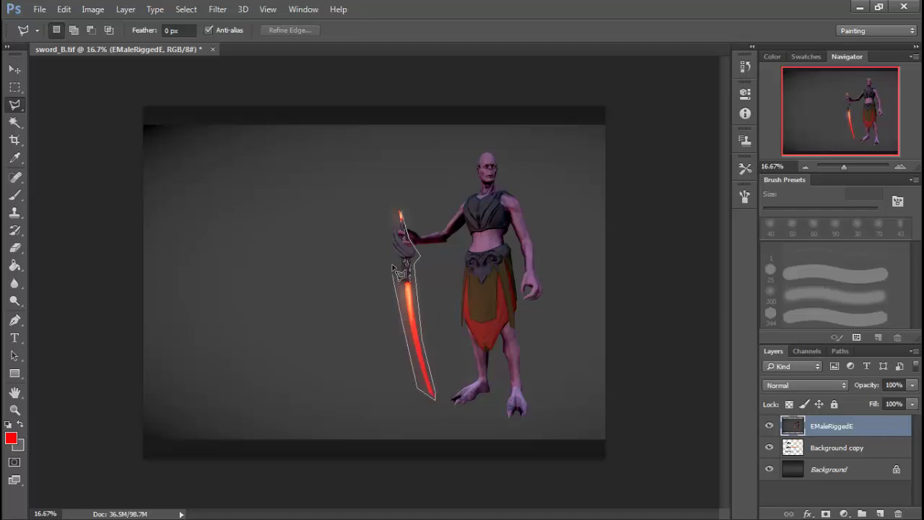
click(388, 232)
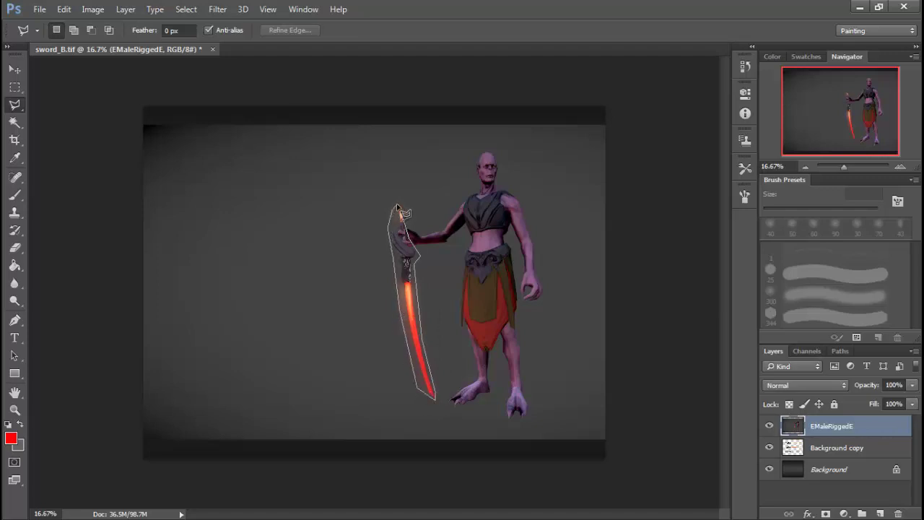
click(397, 208)
click(417, 226)
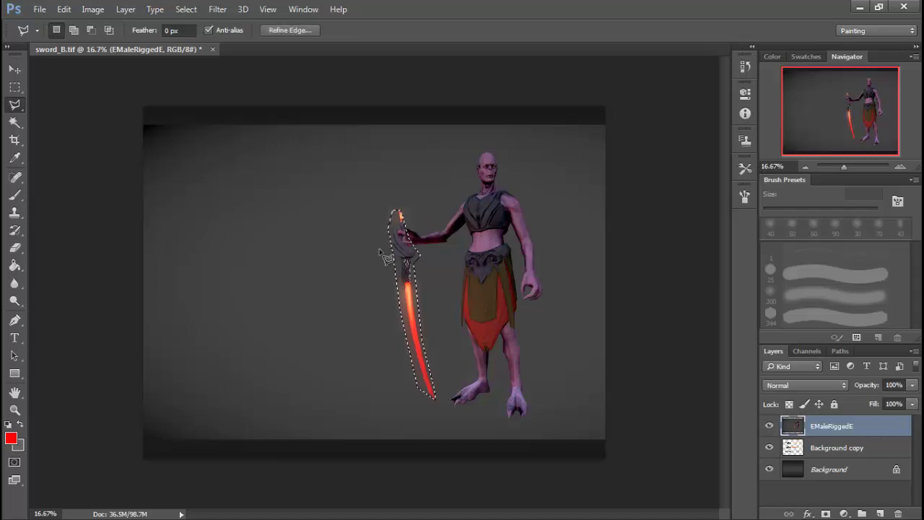
Step: Free Transform the selected sword, rotating it about -99° and moving it up across the chest
key(ctrl+t)
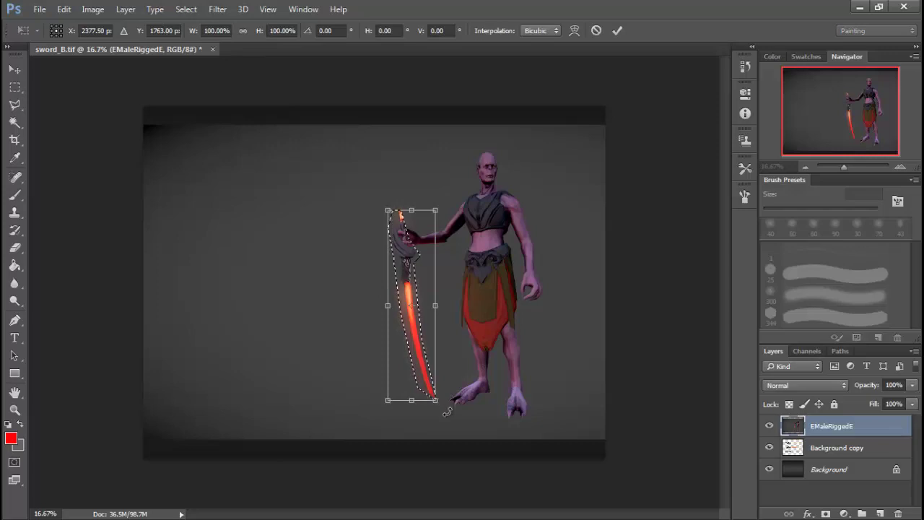
drag(449, 411, 500, 267)
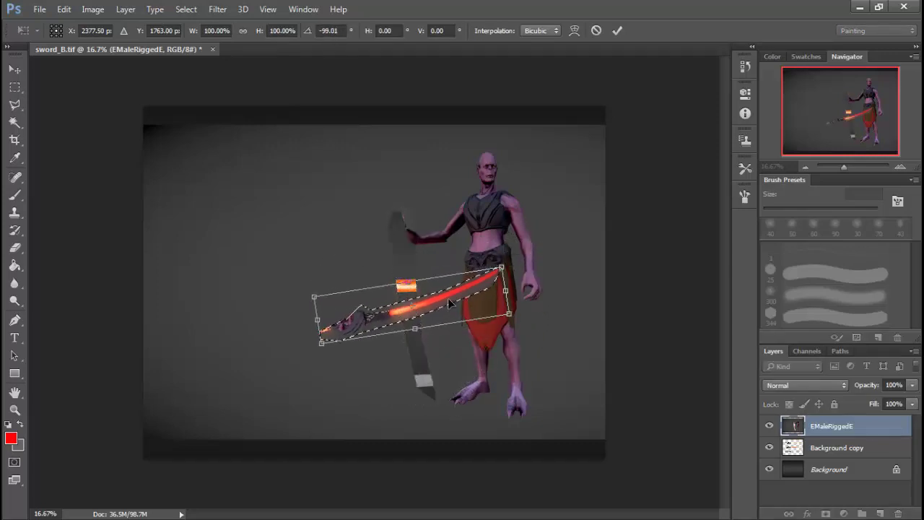
drag(423, 288, 485, 220)
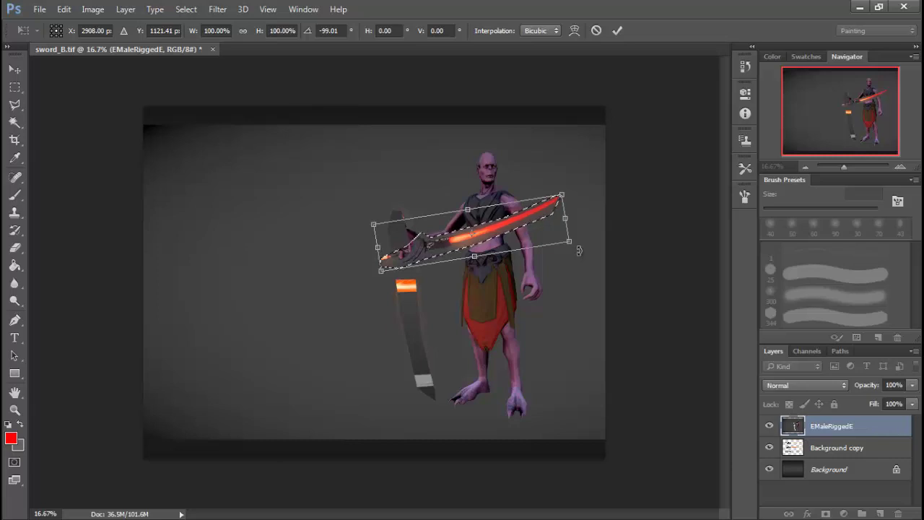
key(Return)
Step: Deselect the sword and step back through history to its original vertical pose
key(l)
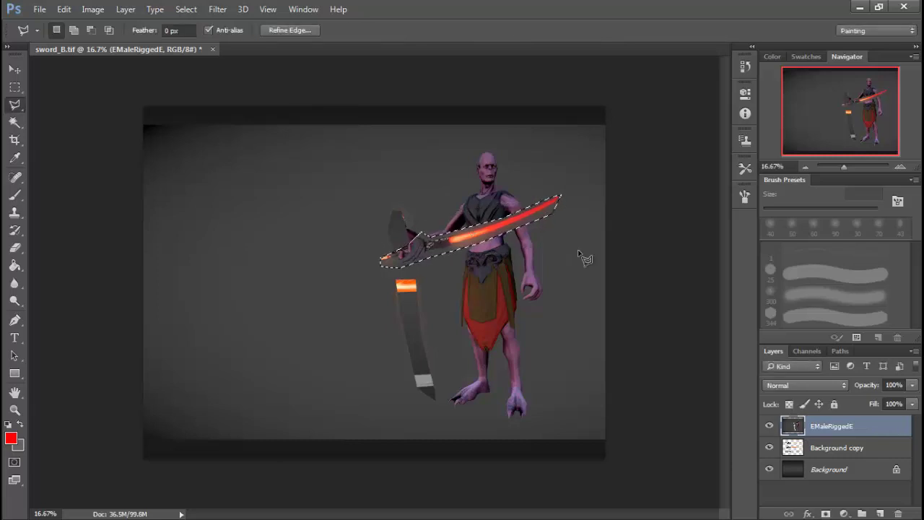
key(ctrl+d)
key(ctrl+alt+z)
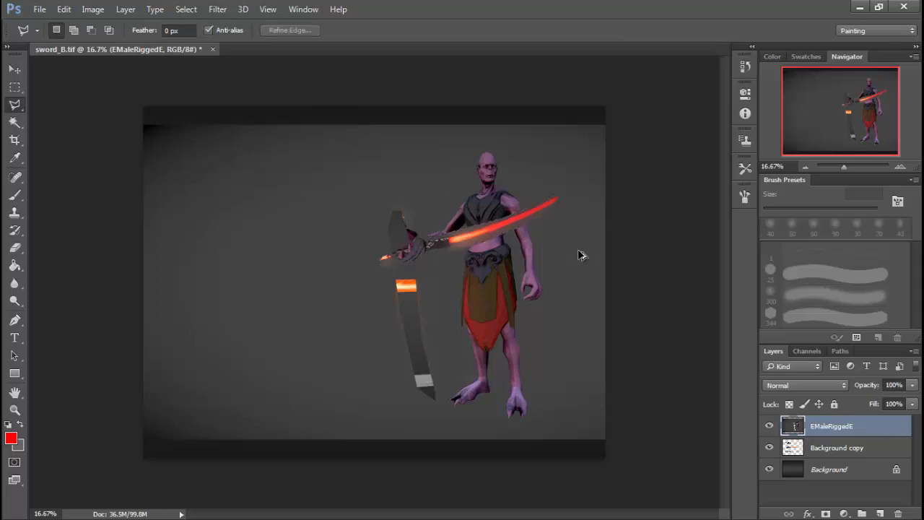
key(ctrl+alt+z)
key(ctrl+shift+z)
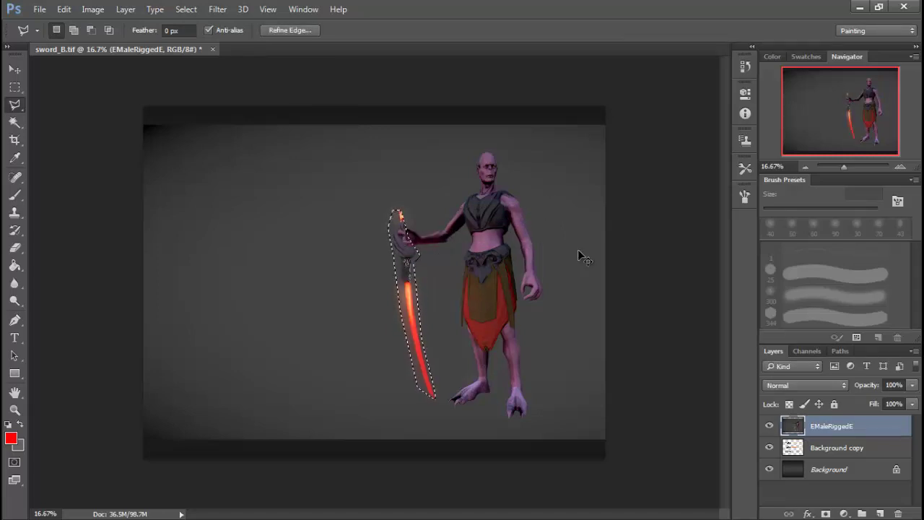
key(ctrl+shift+z)
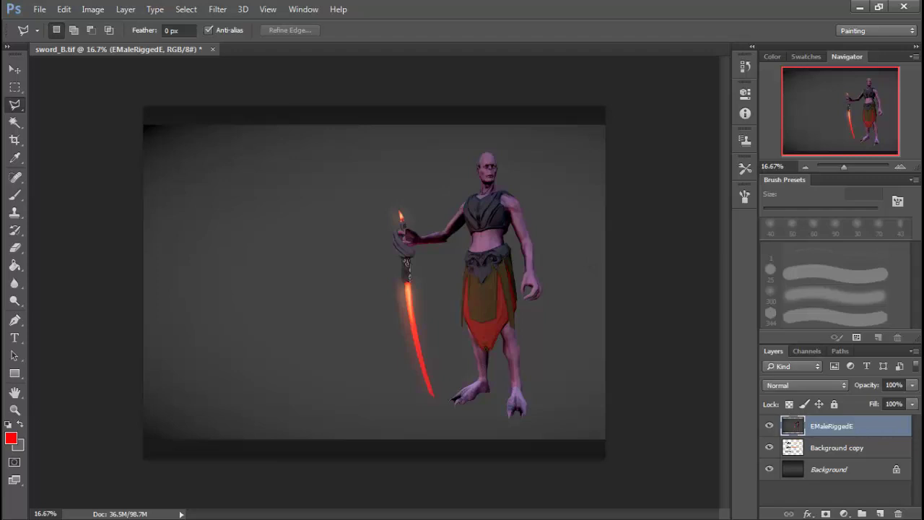
drag(140, 169, 252, 144)
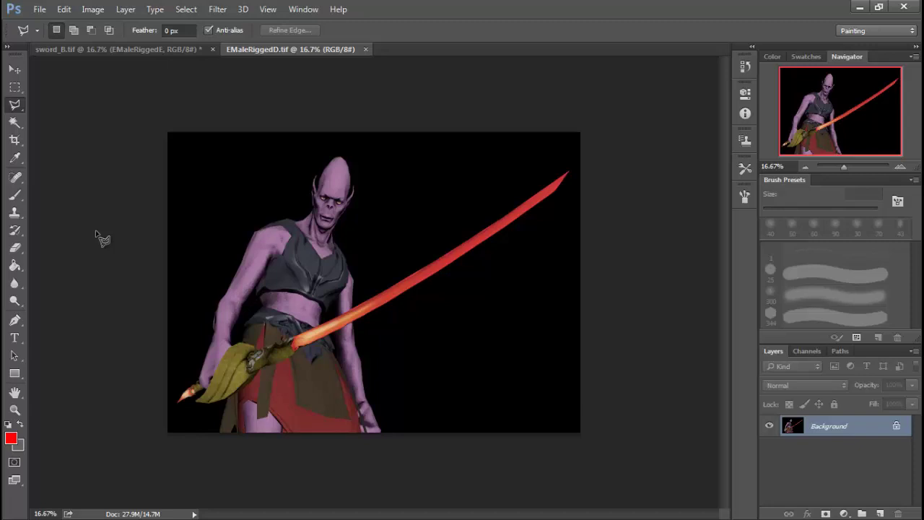
Step: Return to sword_B.tif, then bring the YouTube 'reverse sword draw' video window over Photoshop
click(139, 48)
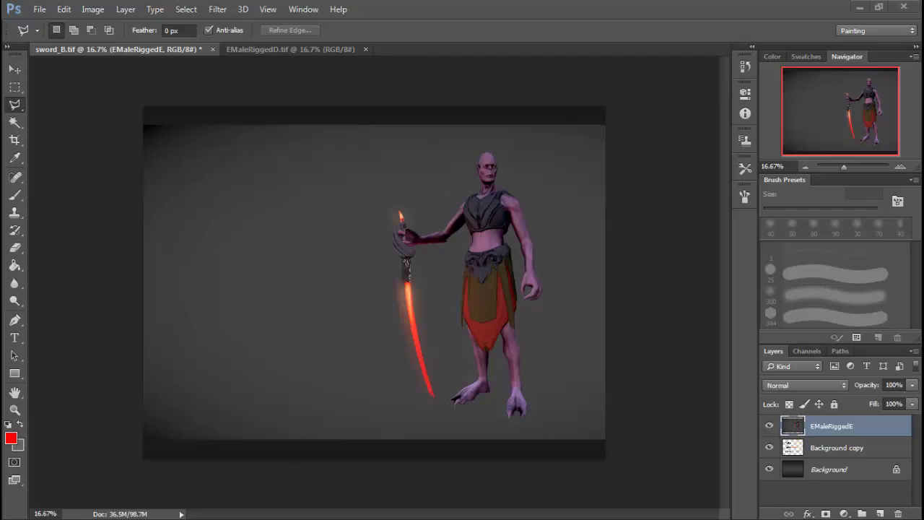
drag(0, 277, 419, 0)
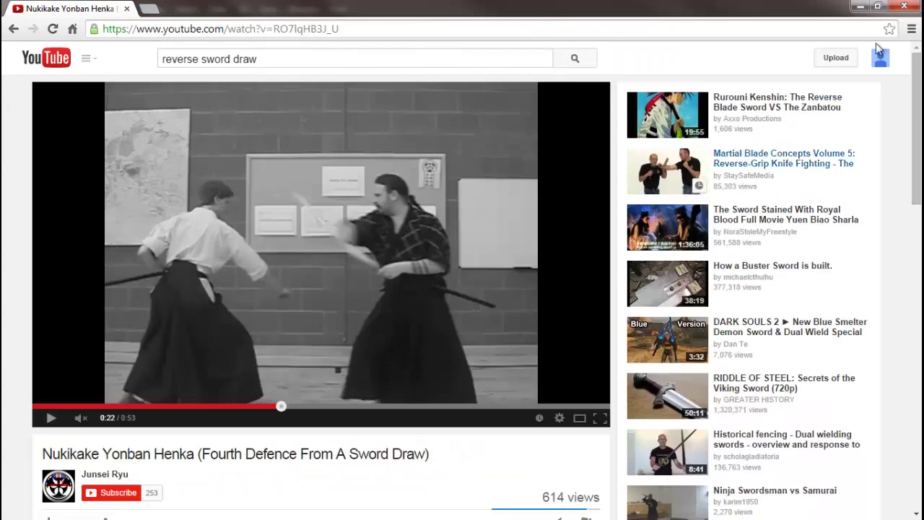
Step: Restore down the Chrome window and scrub the sword-draw video, pausing it at 0:22
click(878, 5)
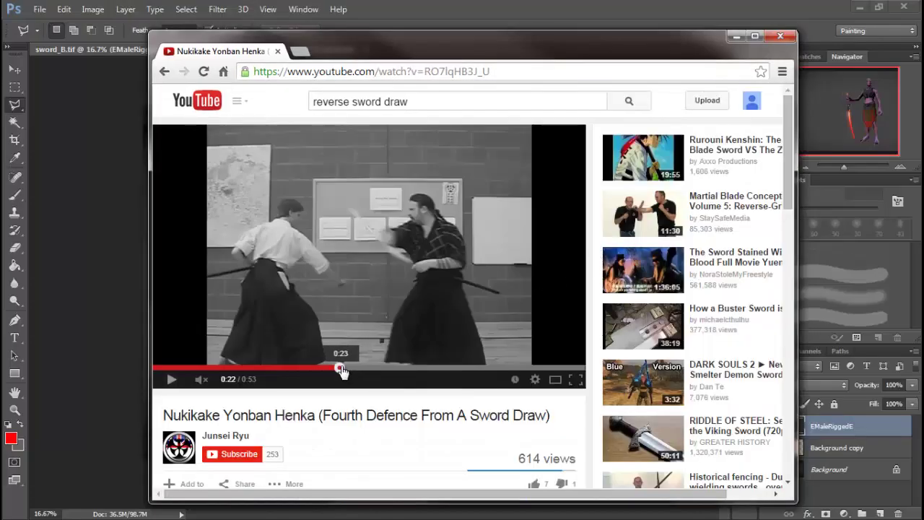
drag(340, 371, 331, 372)
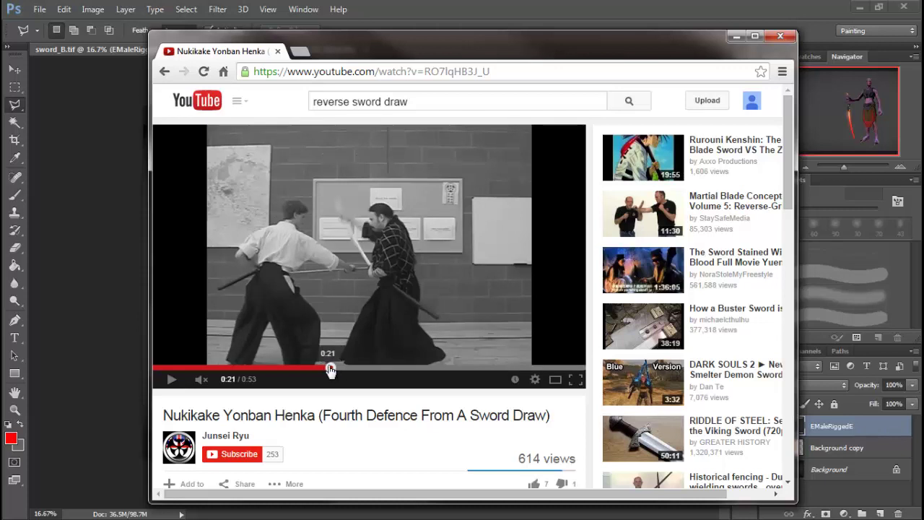
drag(330, 370, 318, 368)
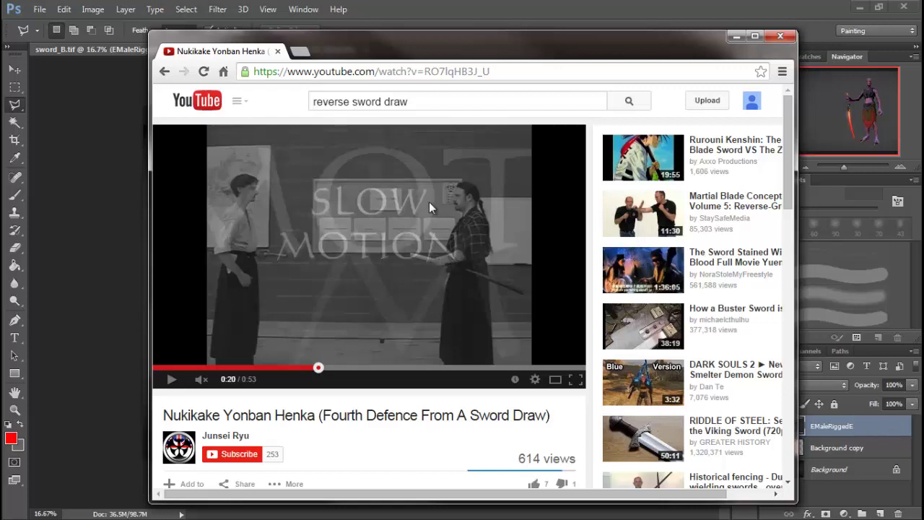
click(172, 383)
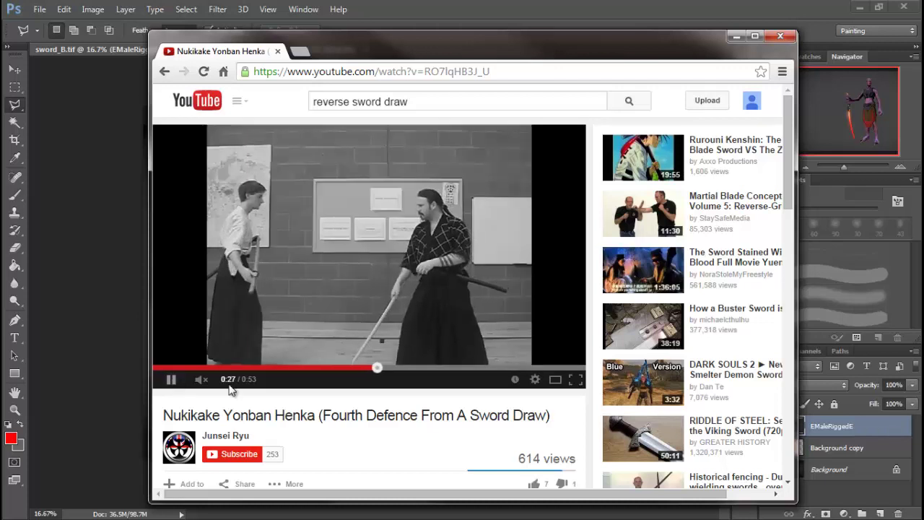
click(336, 367)
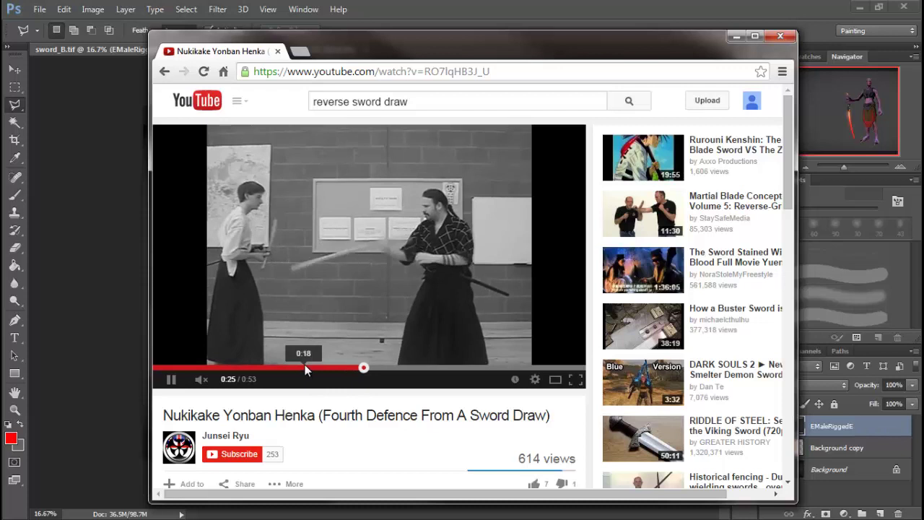
click(304, 367)
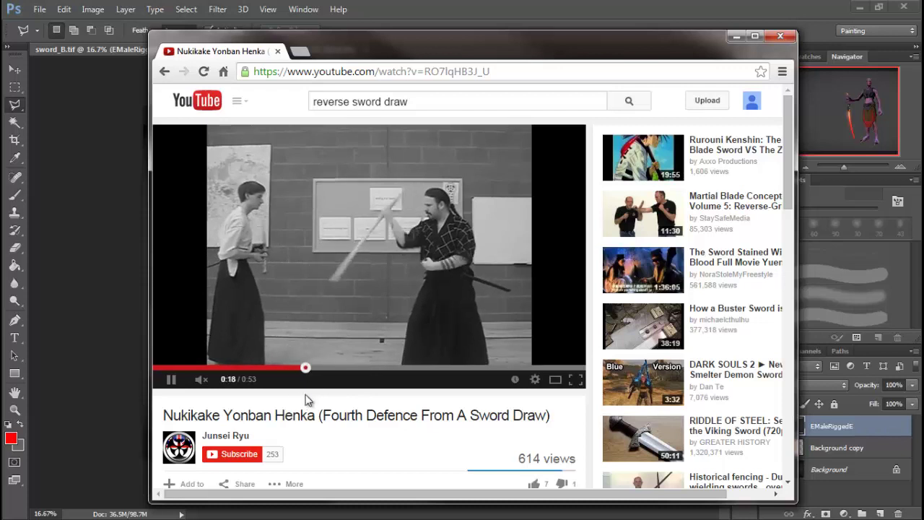
click(174, 380)
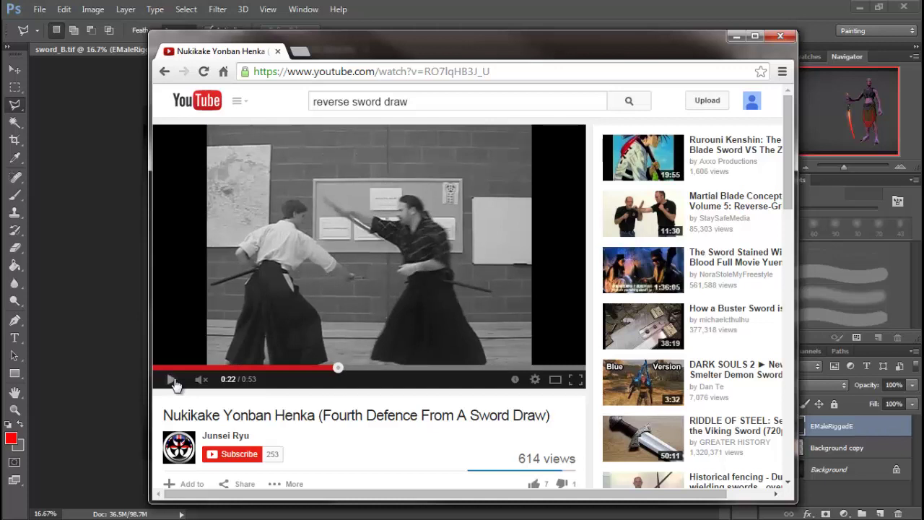
Step: Replay the draw from 0:18 in short play/pause bursts, stopping at 0:23
click(302, 368)
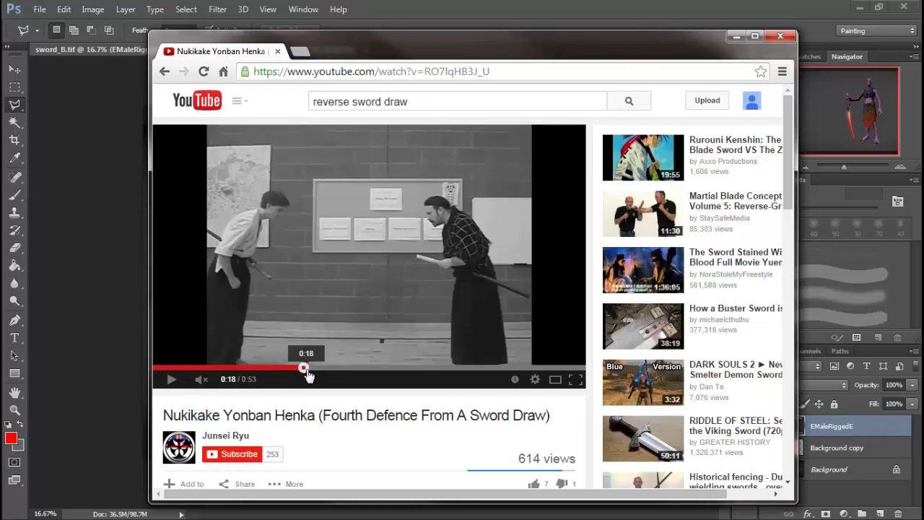
click(171, 379)
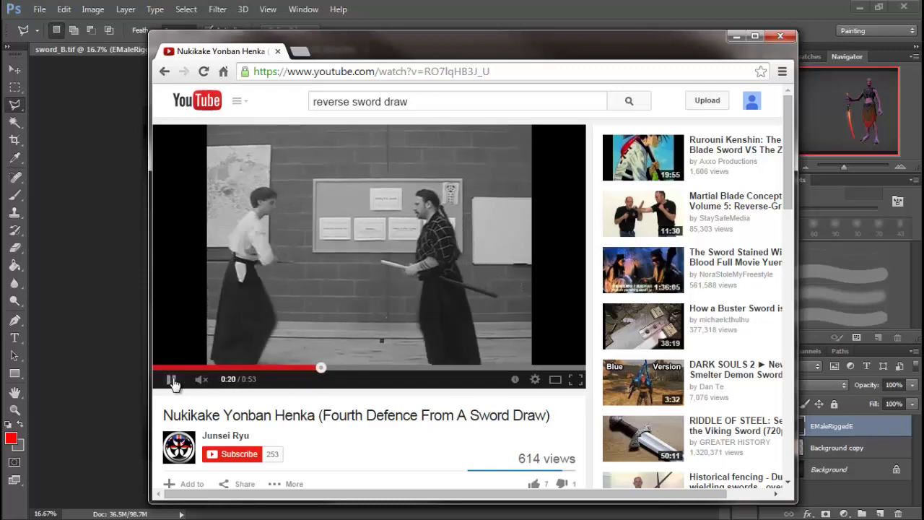
click(172, 379)
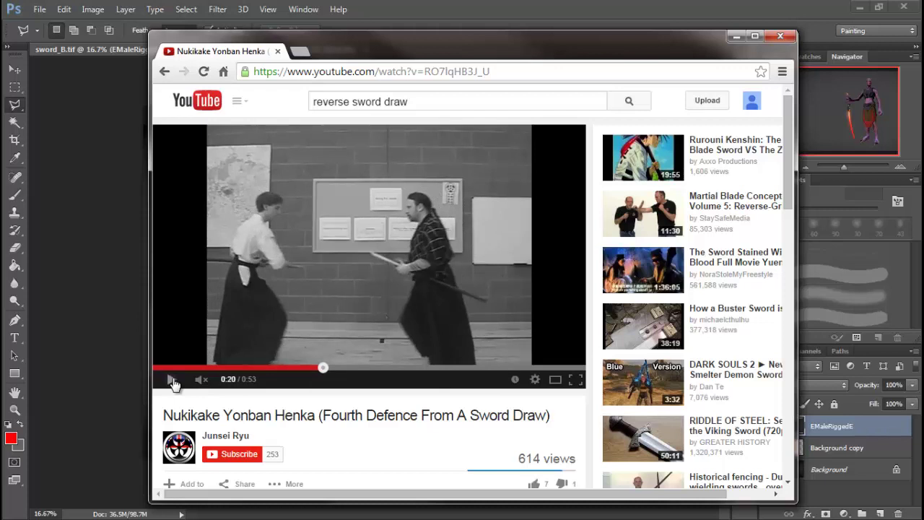
click(172, 380)
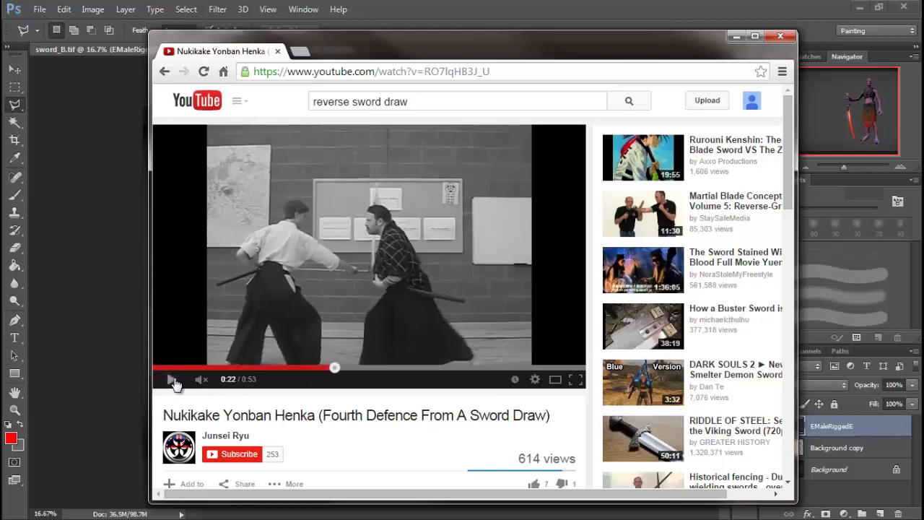
click(173, 380)
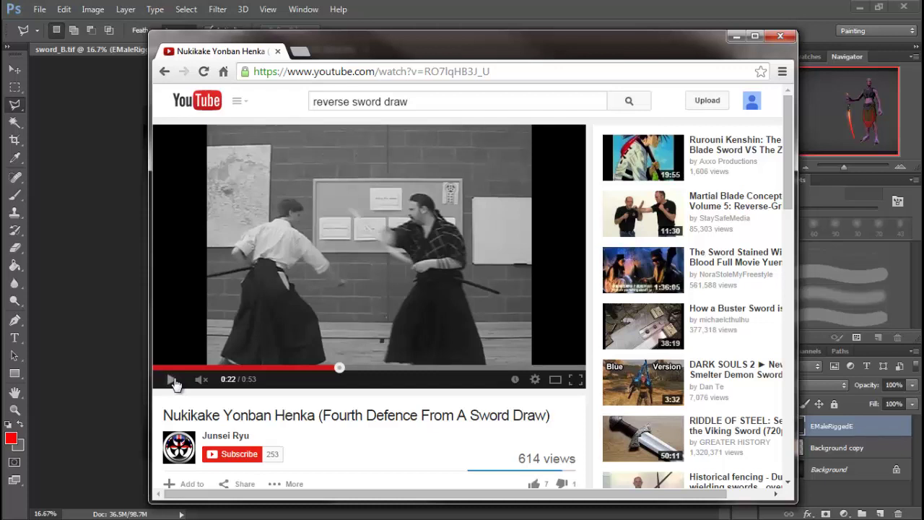
click(172, 381)
click(171, 380)
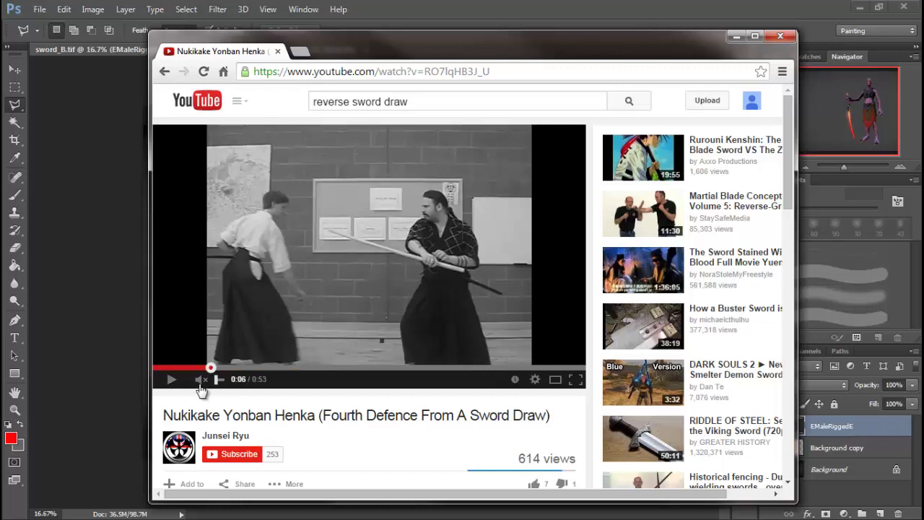
Step: Replay the video from the start, close it, and centre the Google Images results window
click(208, 368)
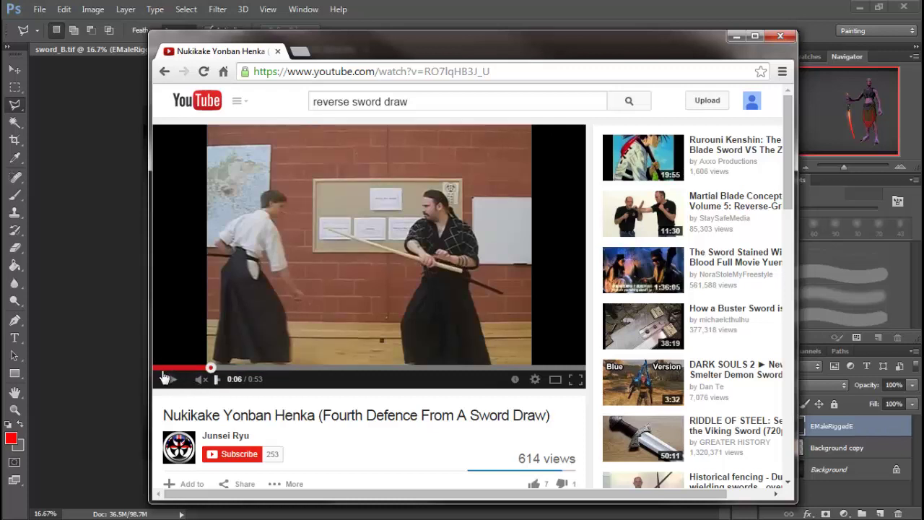
click(164, 377)
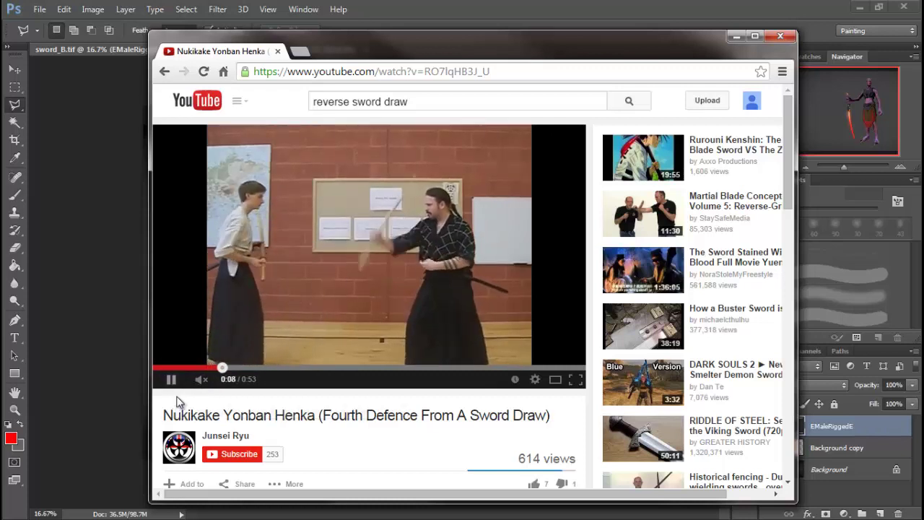
click(155, 366)
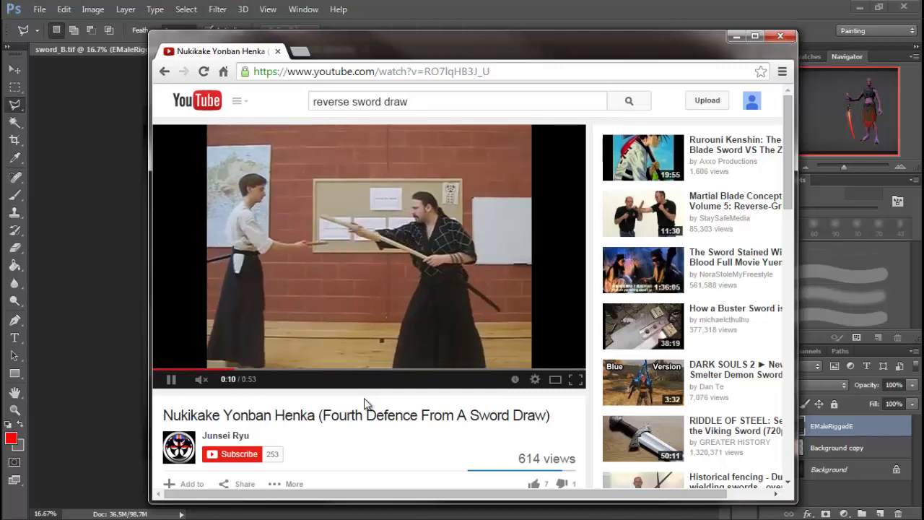
click(781, 34)
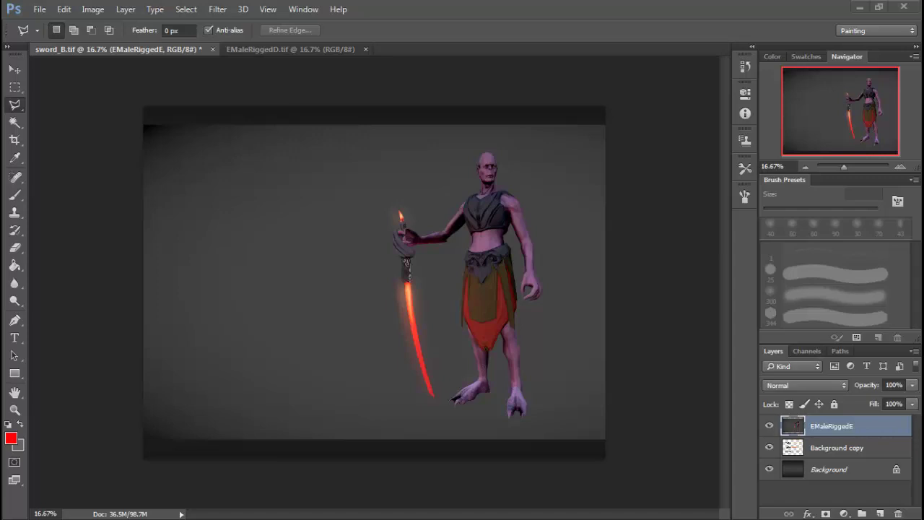
drag(0, 101, 363, 27)
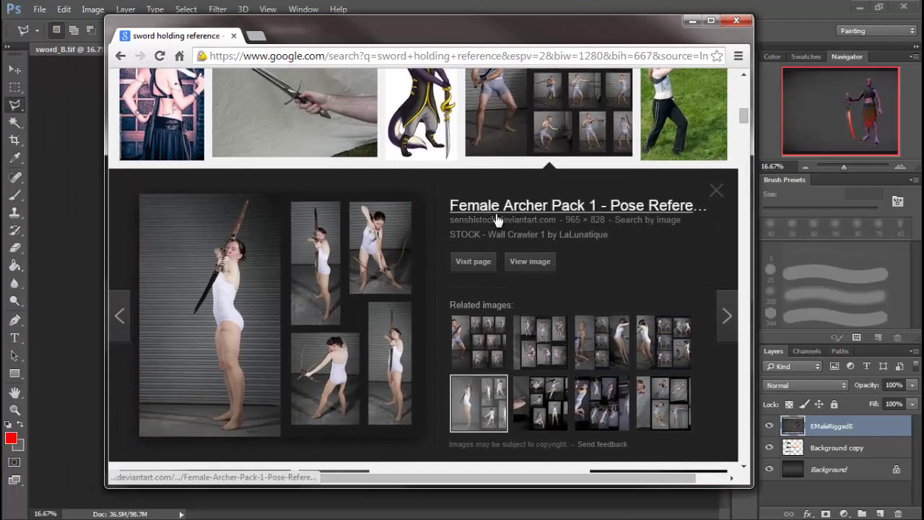
Step: Preview the Jade Some Kind of Sword Pack 1 pose reference and open its DeviantArt source
click(480, 343)
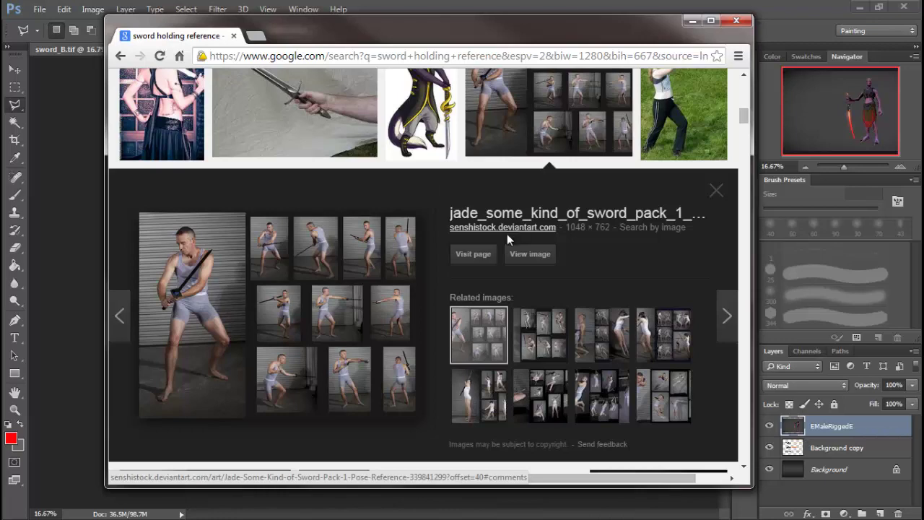
click(473, 254)
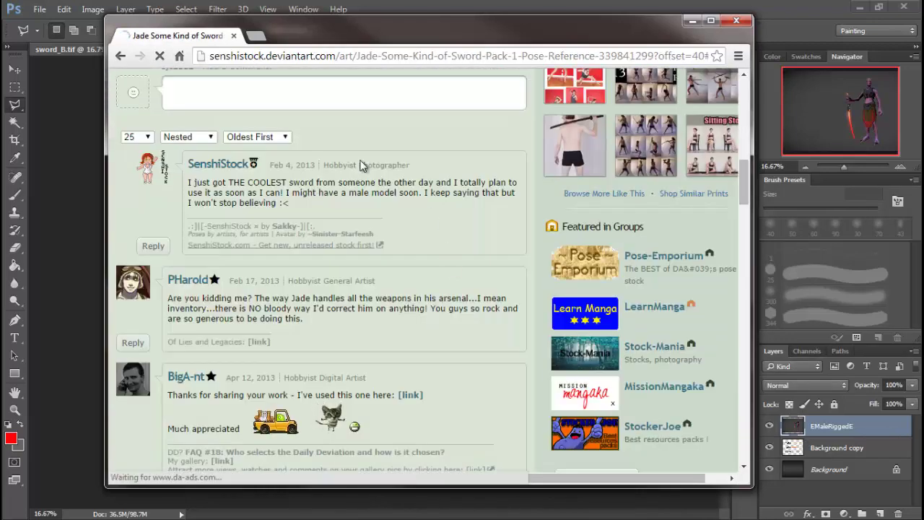
Step: Reopen the Jade sword pack's deviantART page from the image results and scroll to its top
click(363, 60)
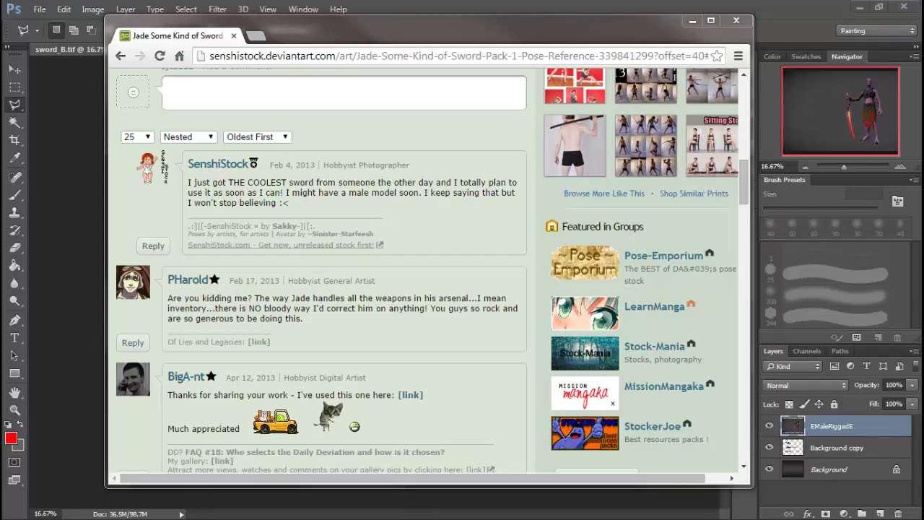
click(119, 58)
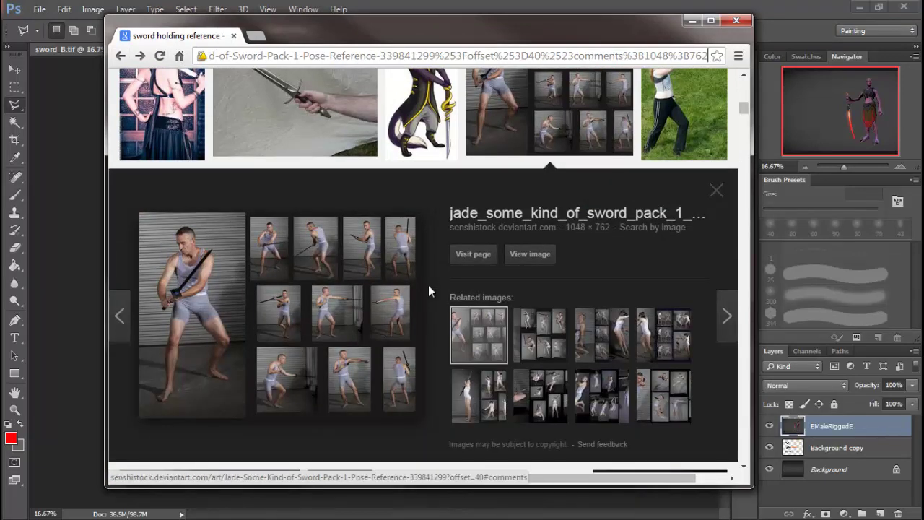
click(428, 285)
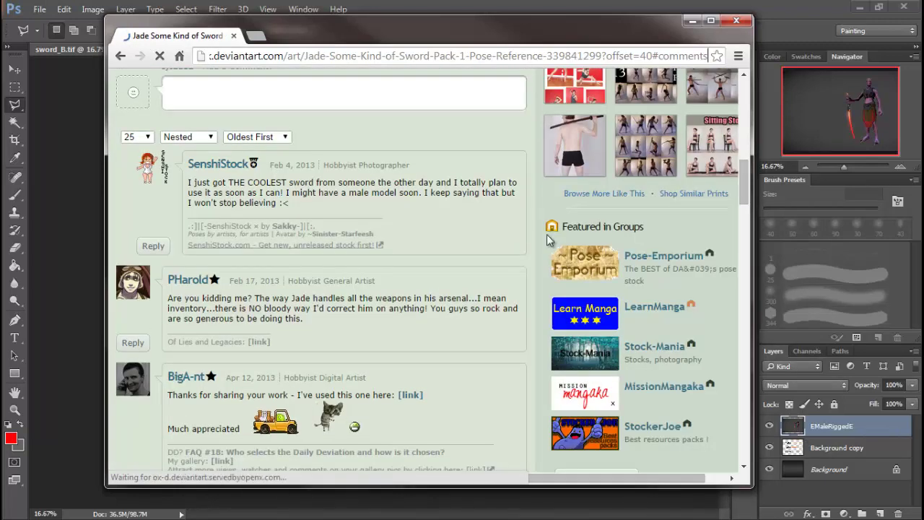
scroll(542, 233, up, 3)
scroll(541, 274, up, 3)
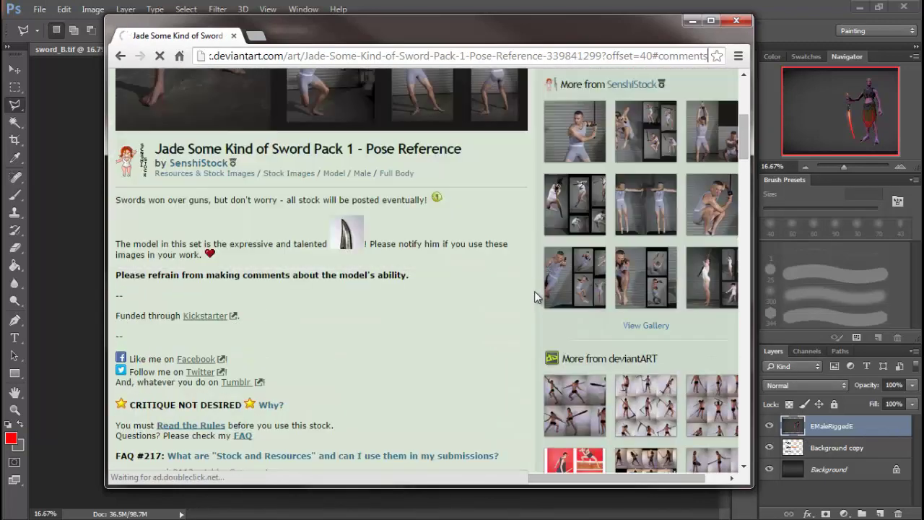
scroll(535, 296, up, 3)
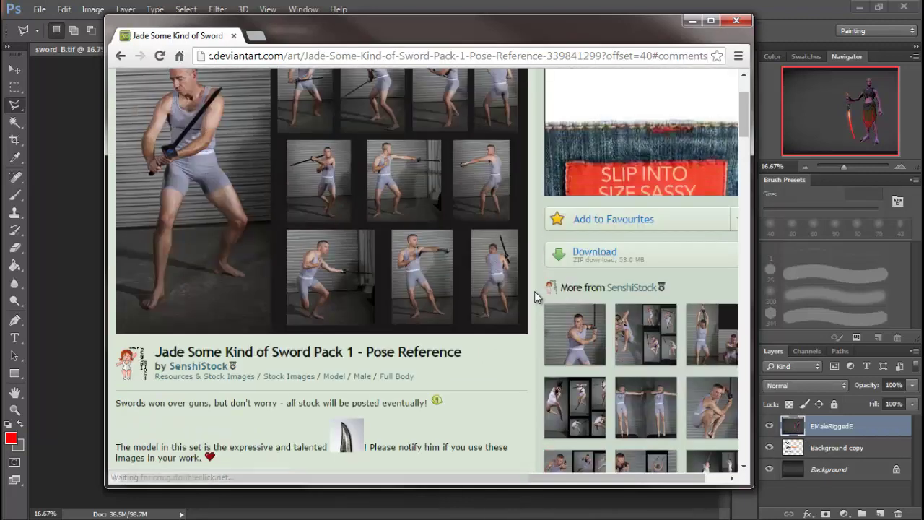
scroll(535, 291, up, 2)
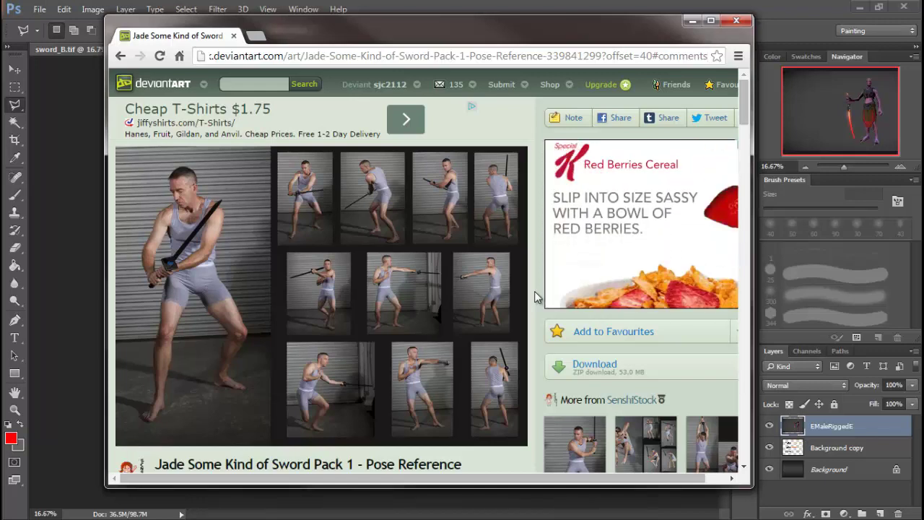
Step: Enlarge the Jade sword pack pose sheet to page width and scroll through its poses
click(341, 382)
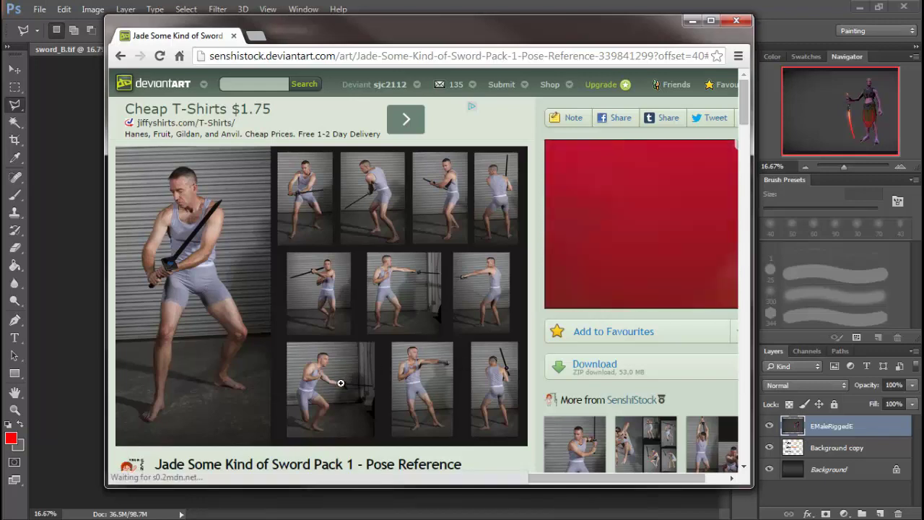
scroll(473, 327, down, 3)
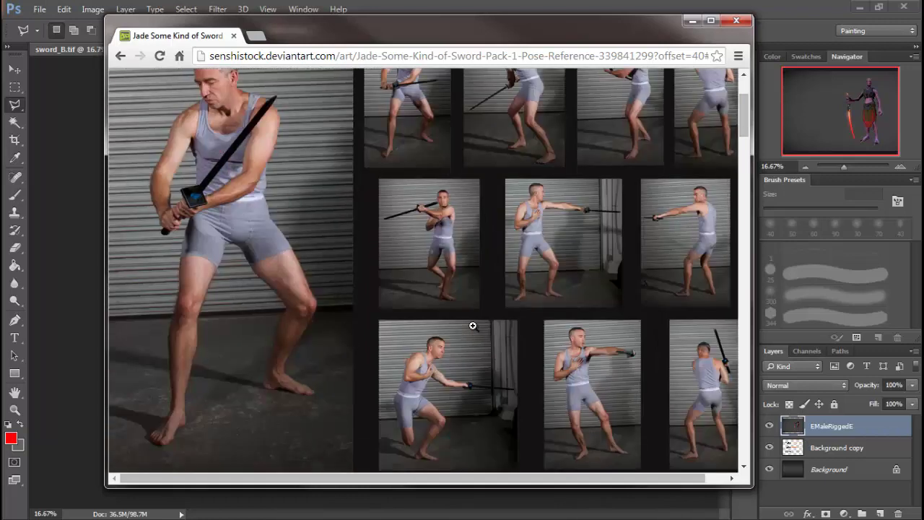
scroll(473, 326, down, 1)
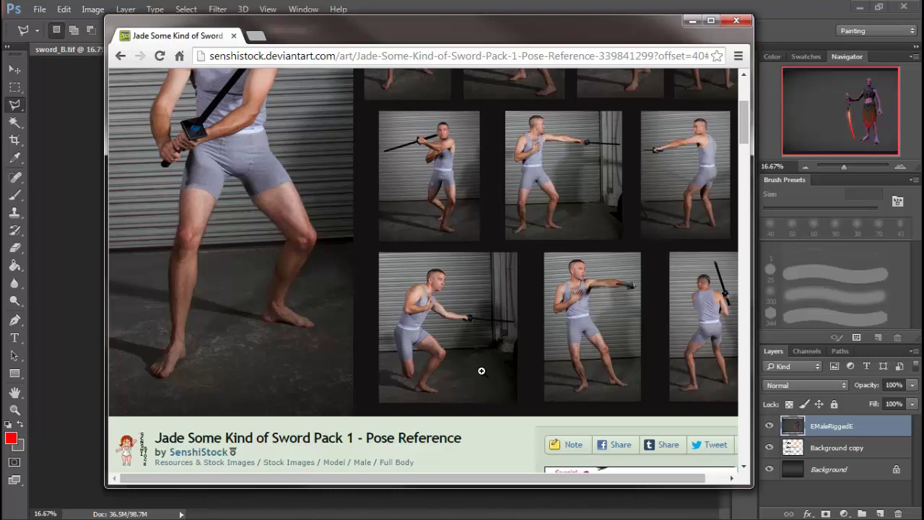
scroll(481, 370, up, 3)
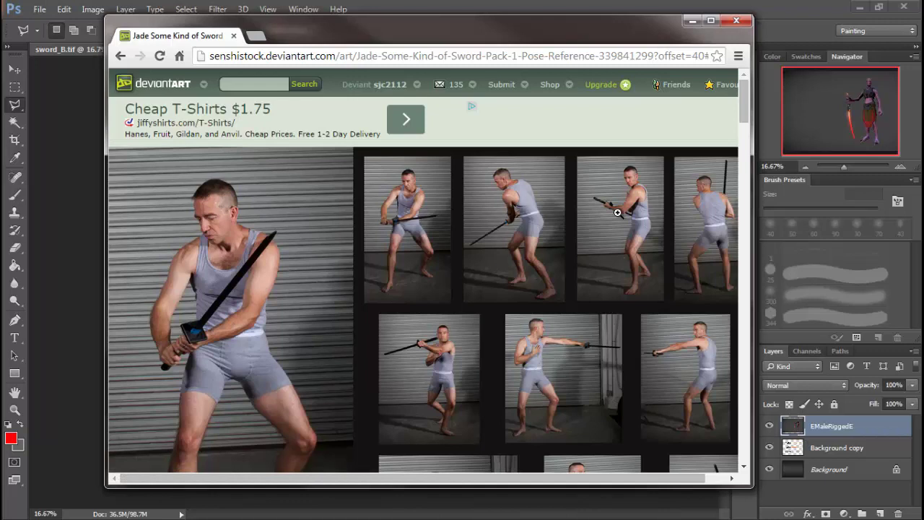
scroll(511, 298, down, 4)
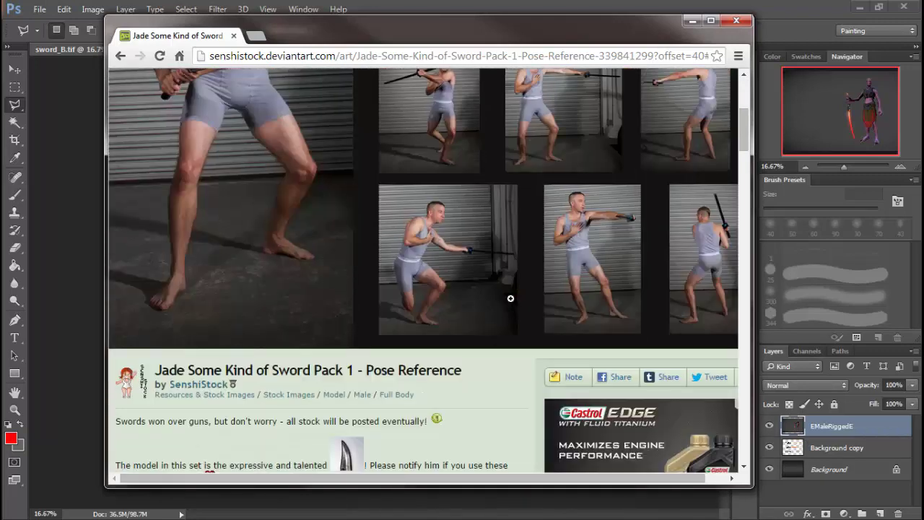
scroll(510, 298, down, 5)
scroll(510, 299, down, 2)
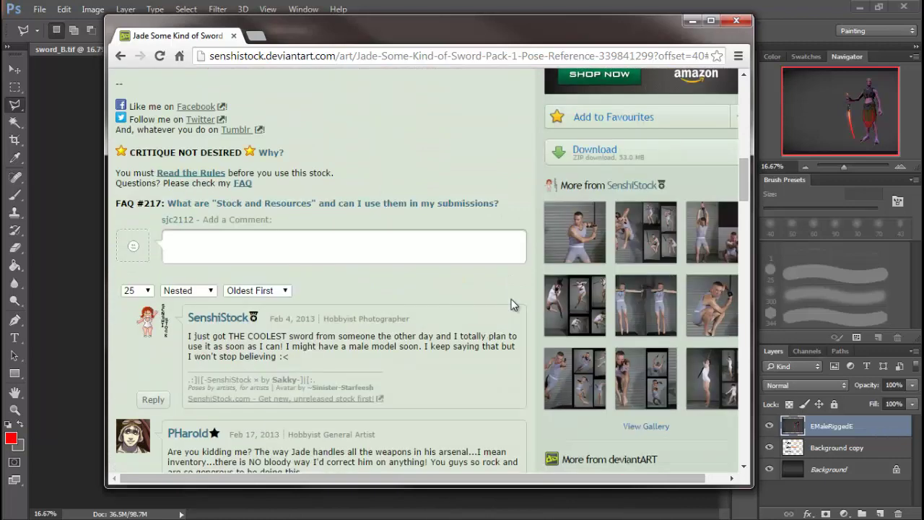
scroll(511, 304, up, 14)
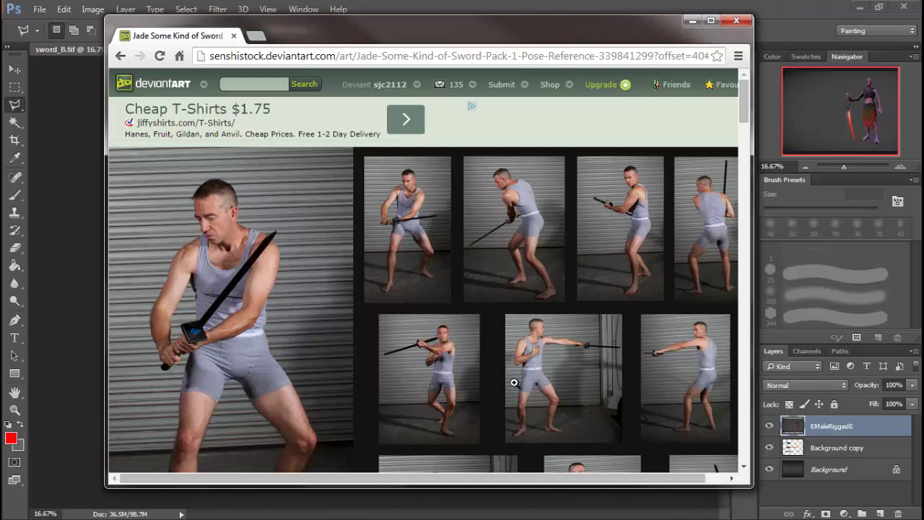
Step: Open the pose sheet at full resolution and pan to the stance with the blade across the chest
click(432, 359)
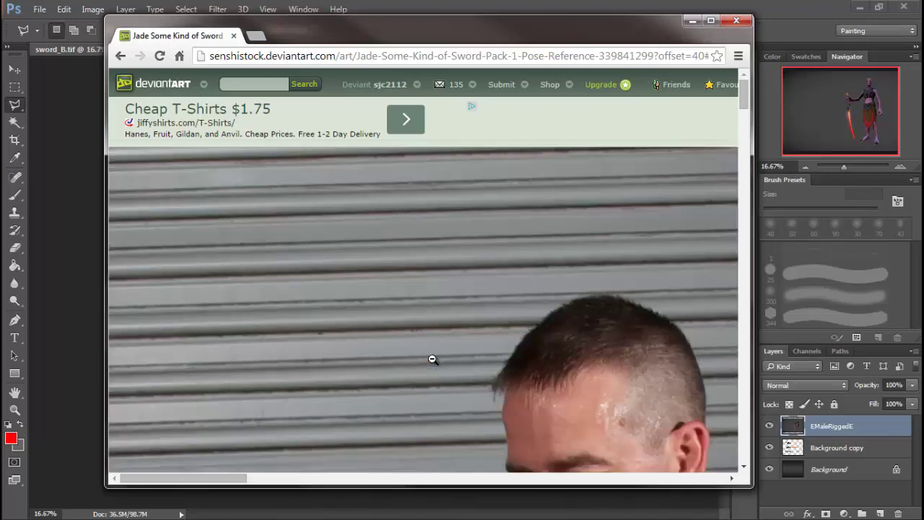
scroll(447, 367, down, 8)
scroll(447, 367, down, 3)
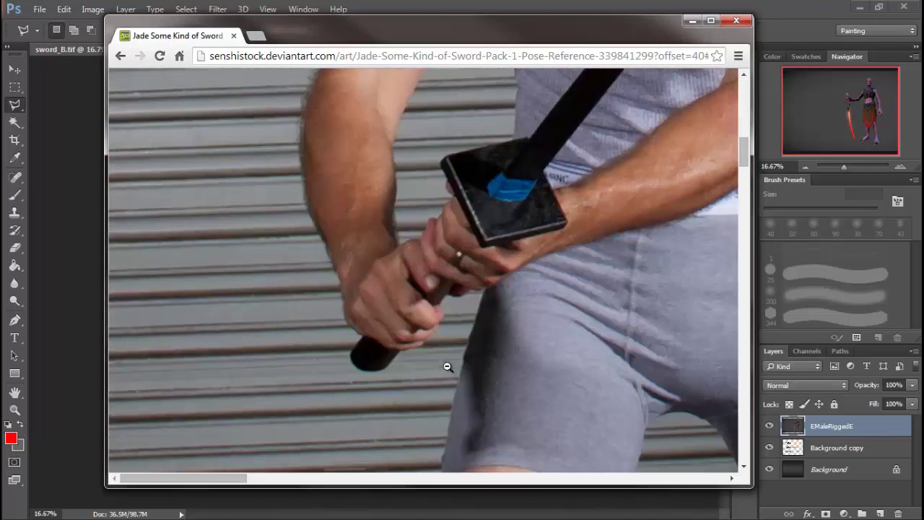
scroll(438, 392, down, 1)
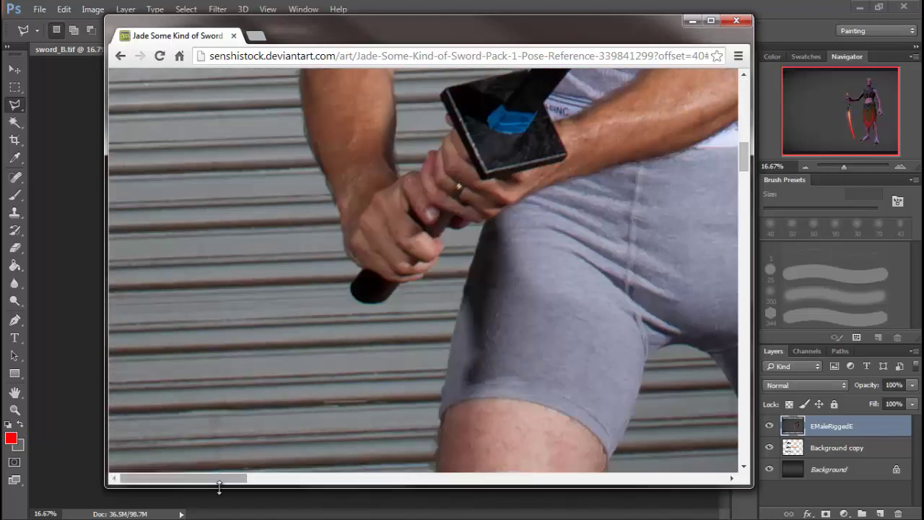
drag(232, 478, 458, 478)
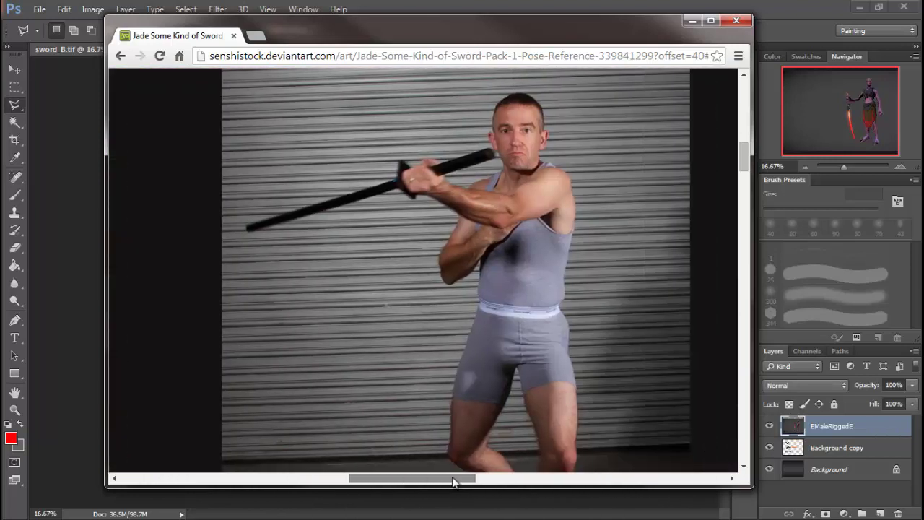
middle_click(436, 449)
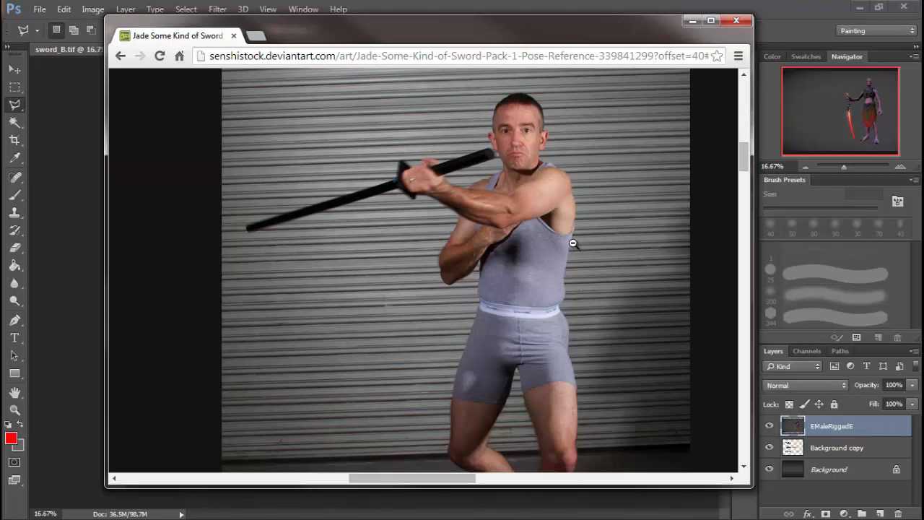
Step: Close Chrome to return to Photoshop and switch to the EMaleRiggedD.tif document
click(737, 24)
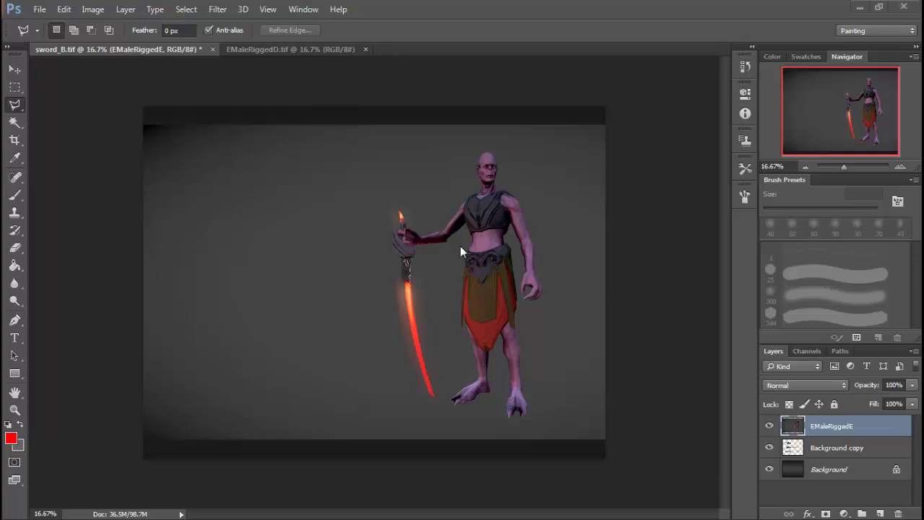
click(299, 48)
Step: Close EMaleRiggedD.tif, delete the EMaleRiggedE layer, and bring the YouTube browser window forward
click(366, 49)
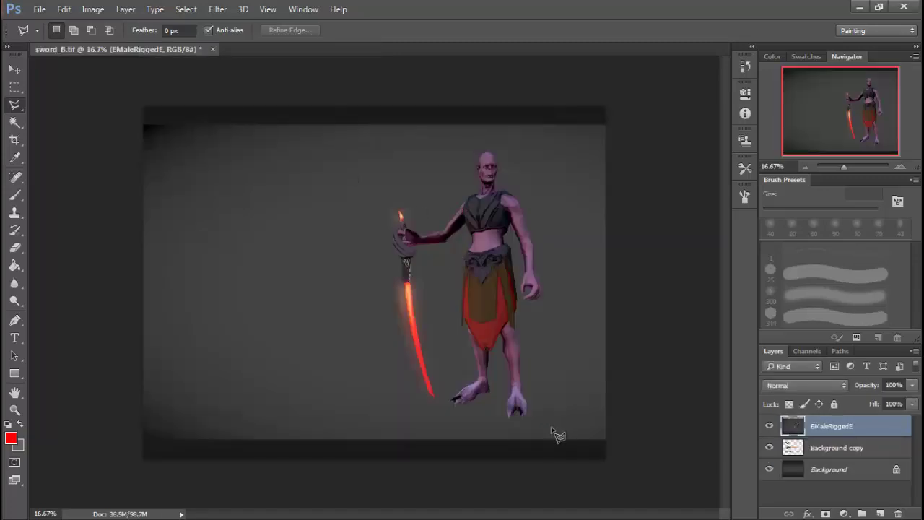
drag(852, 447, 898, 513)
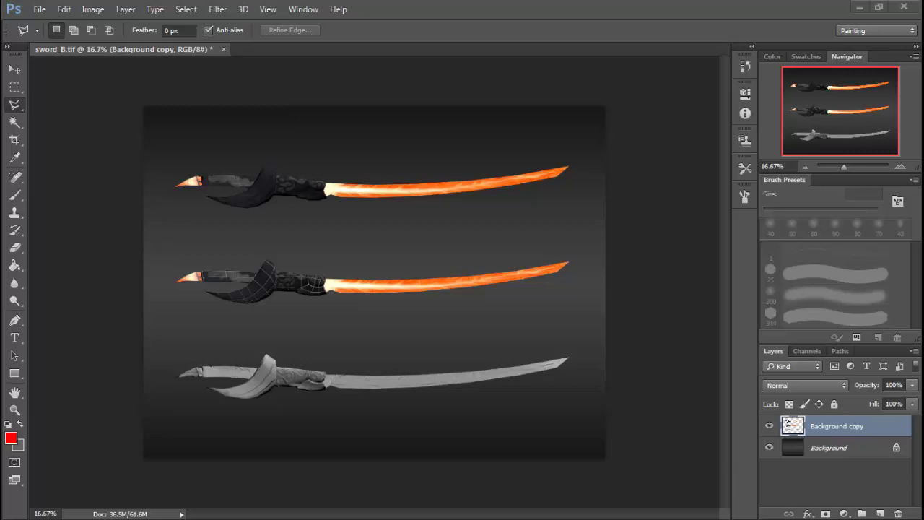
key(alt+Tab)
drag(415, 181, 394, 1)
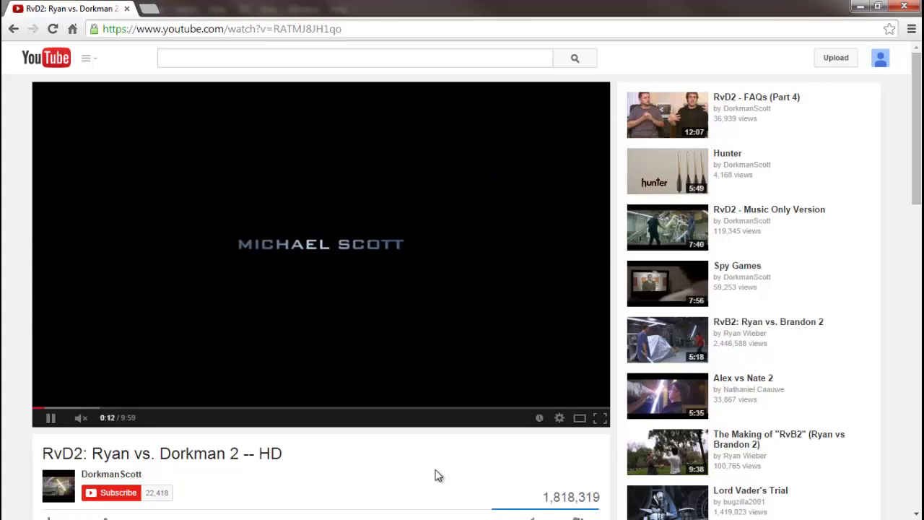
Step: Skip the RvD2 duel video ahead to about 0:28
click(61, 406)
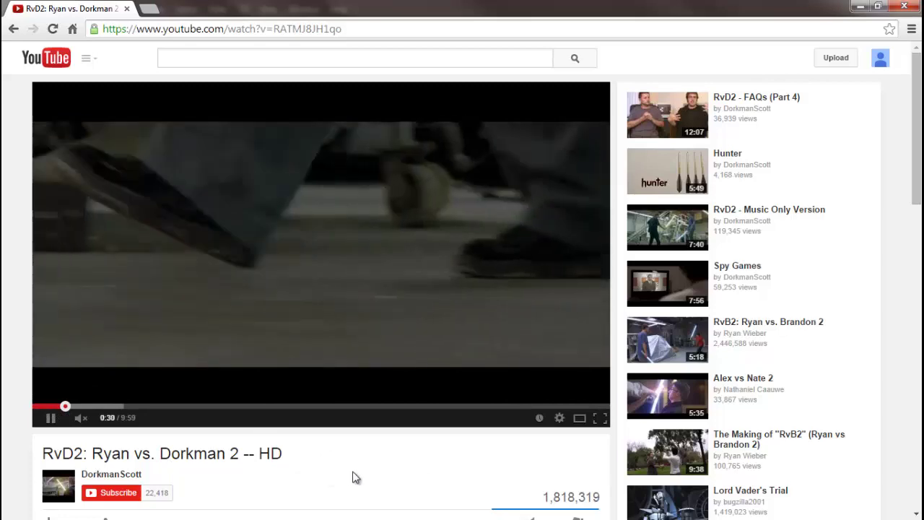
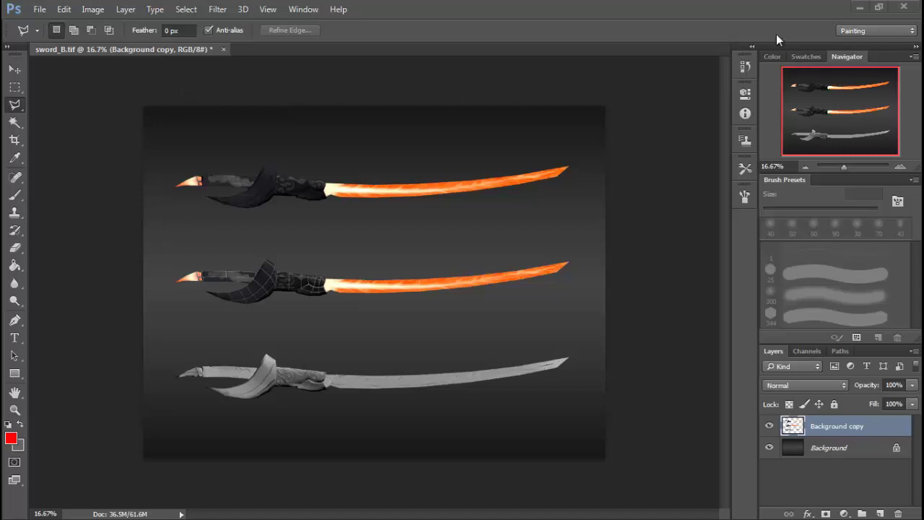
Step: Quit Photoshop CC 2014, discarding the unsaved changes to sword_B.tif
click(904, 7)
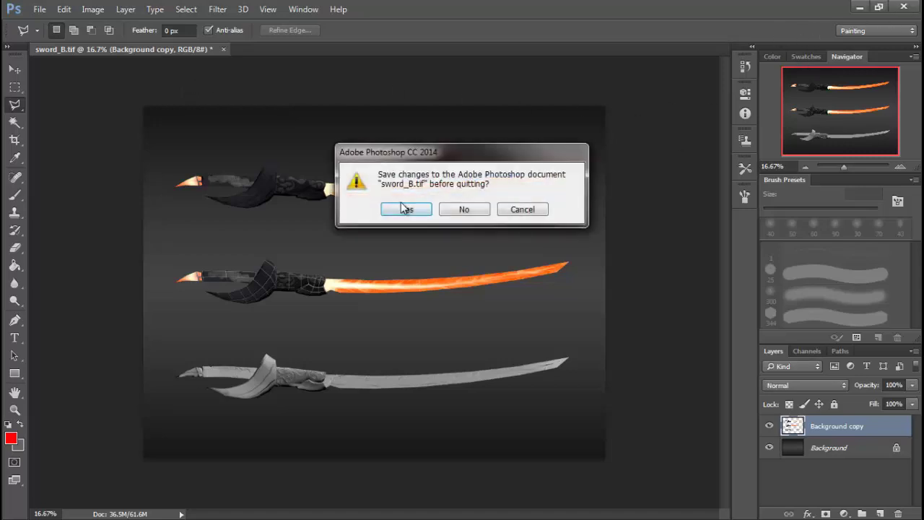
click(464, 209)
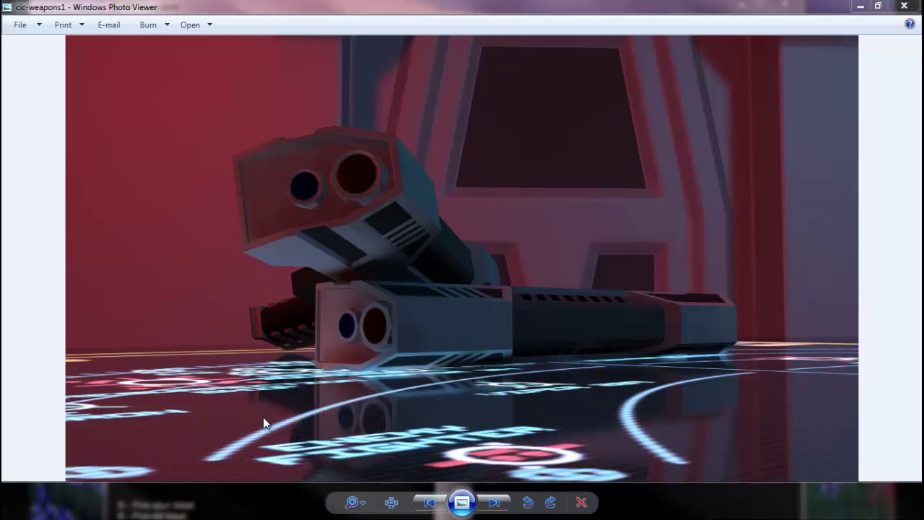
Step: Advance to the cic-weapons2 red pistol render, then close Windows Photo Viewer
click(493, 502)
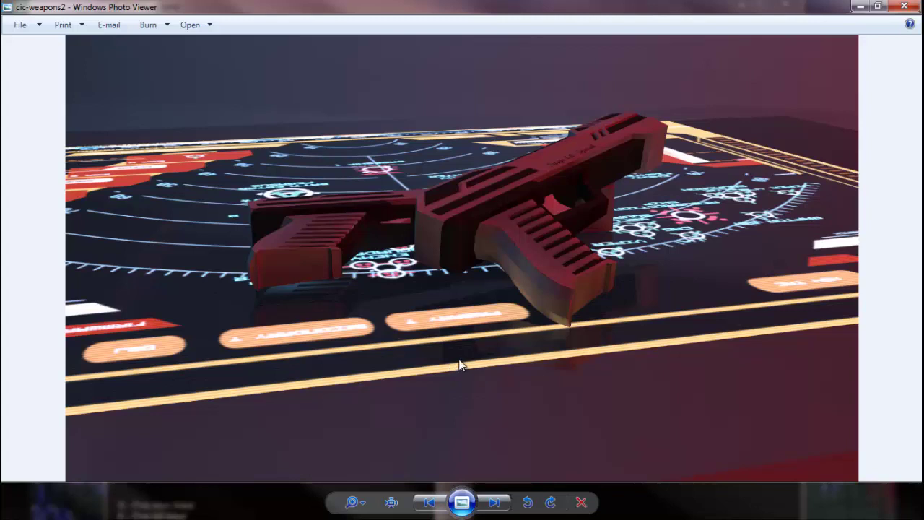
click(903, 6)
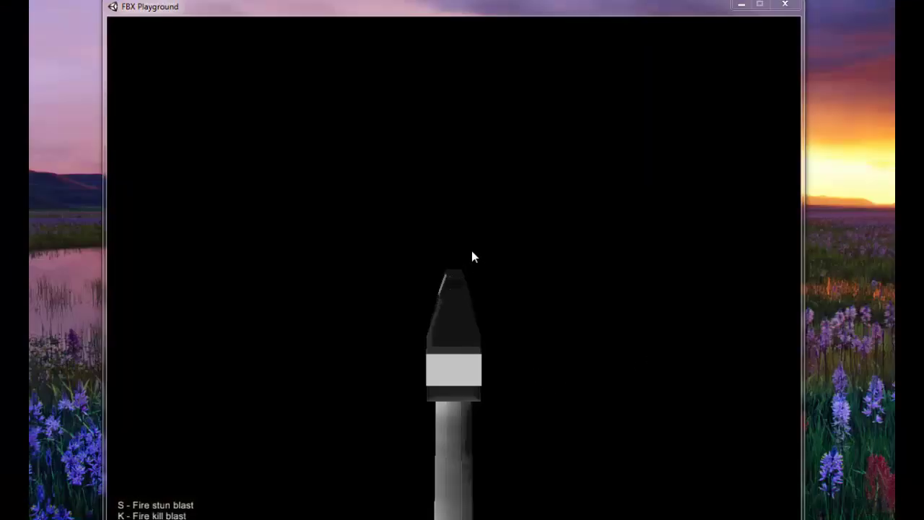
Step: In FBX Playground, fire alternating stun (S) and kill (K) blasts from the weapon tip
click(470, 307)
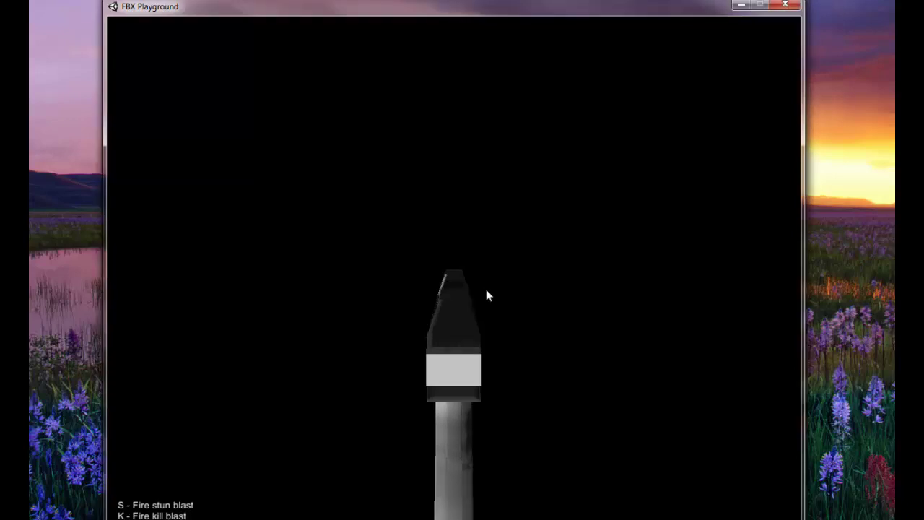
key(s)
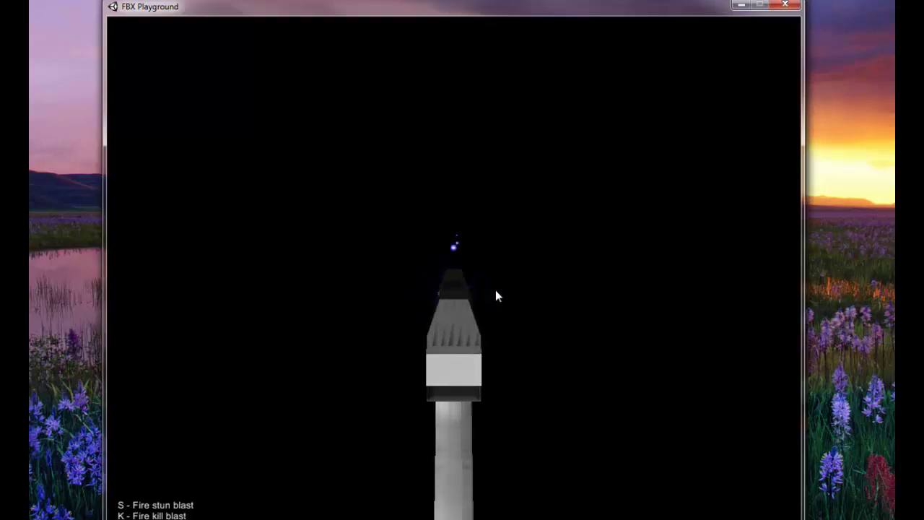
key(s)
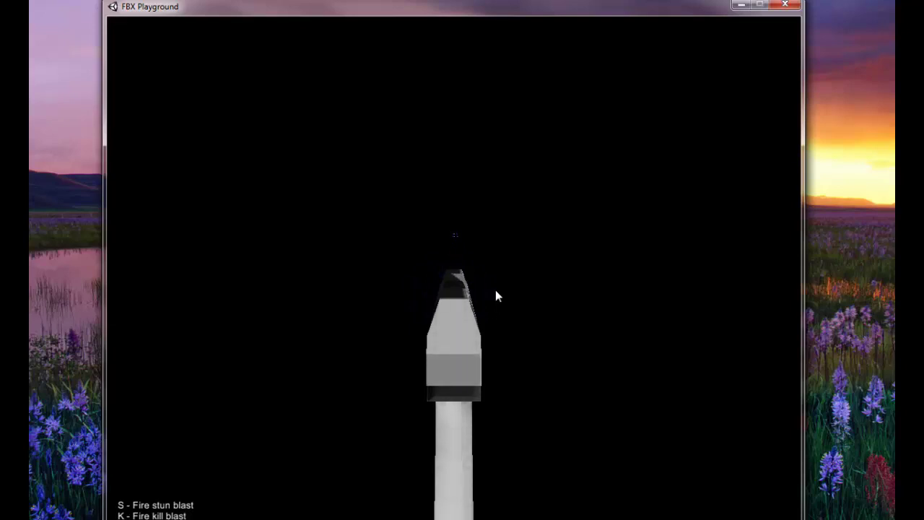
key(k)
key(k)
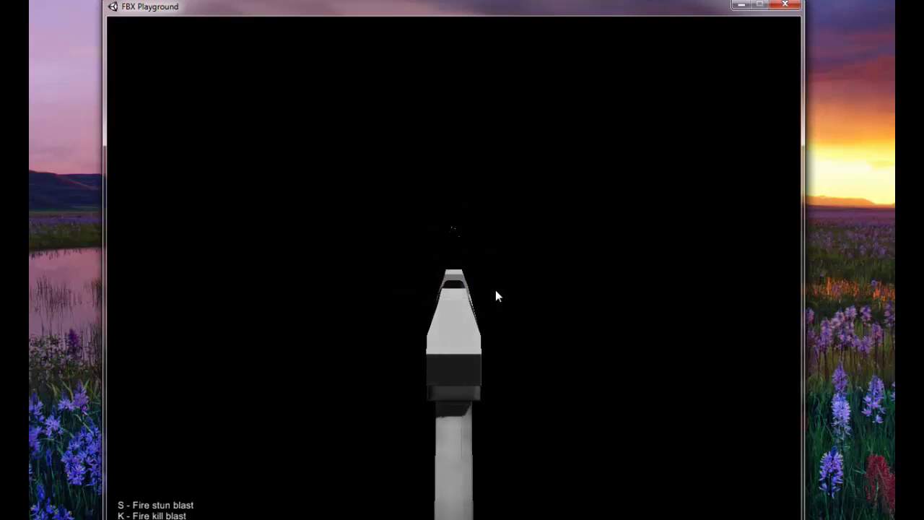
key(s)
key(k)
key(k)
key(k)
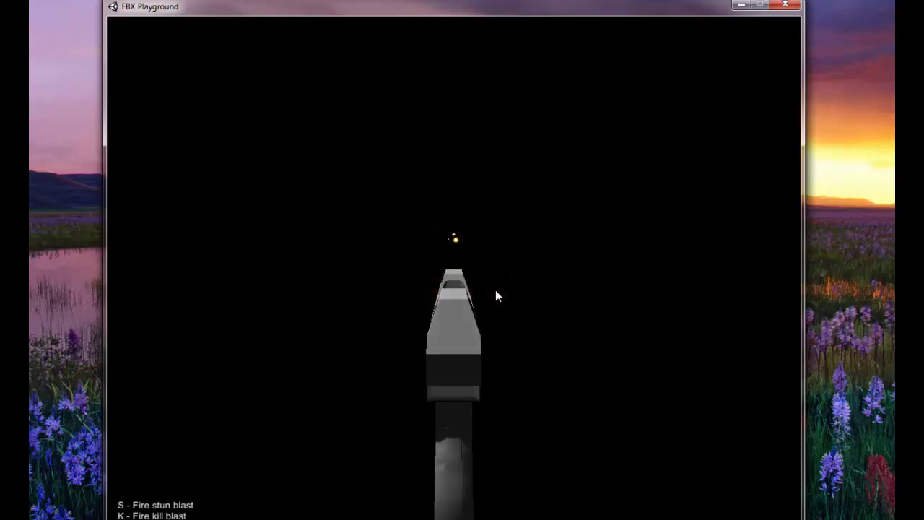
key(k)
key(k)
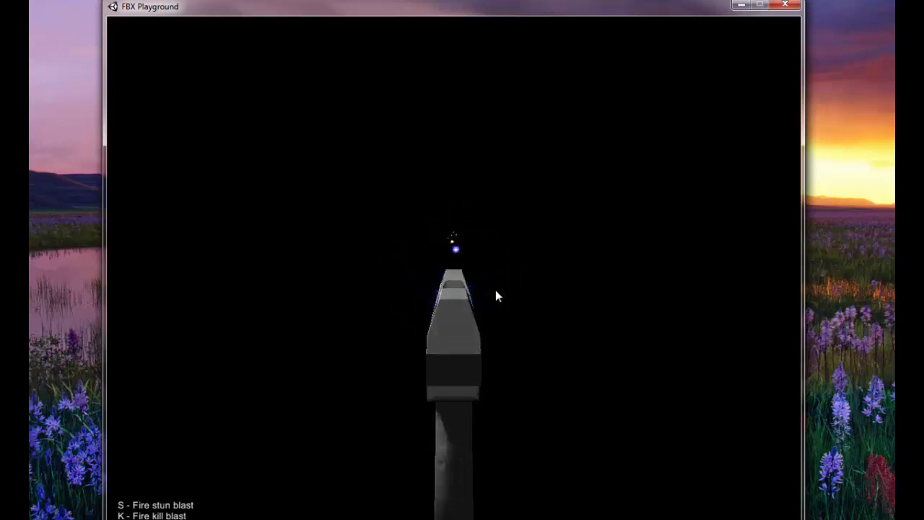
key(s)
key(k)
key(k)
key(k)
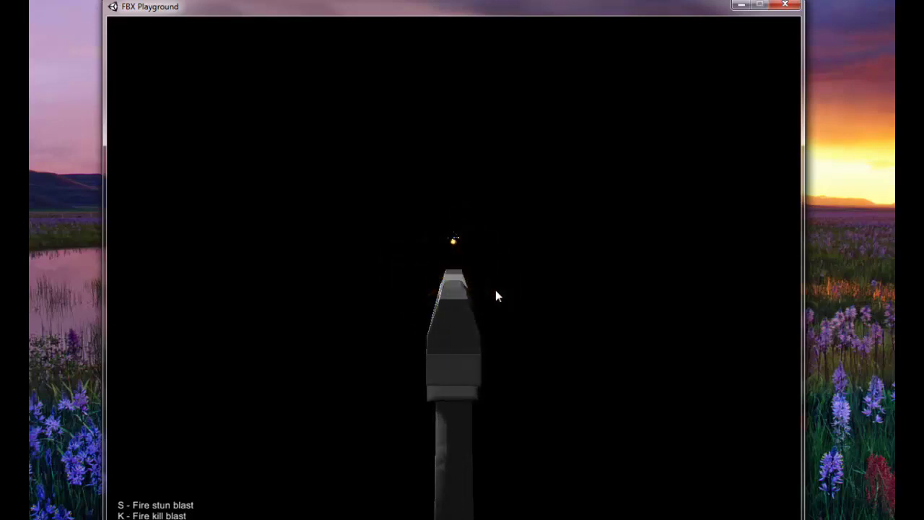
key(s)
key(k)
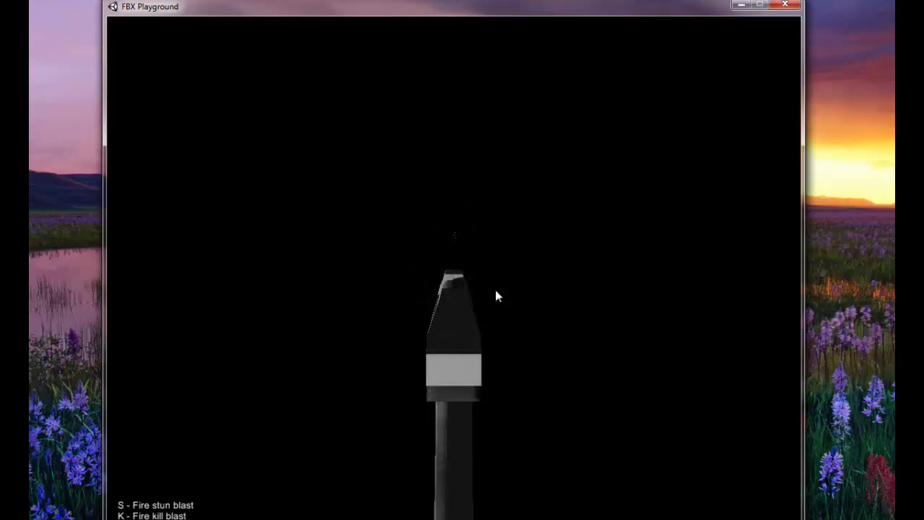
key(s)
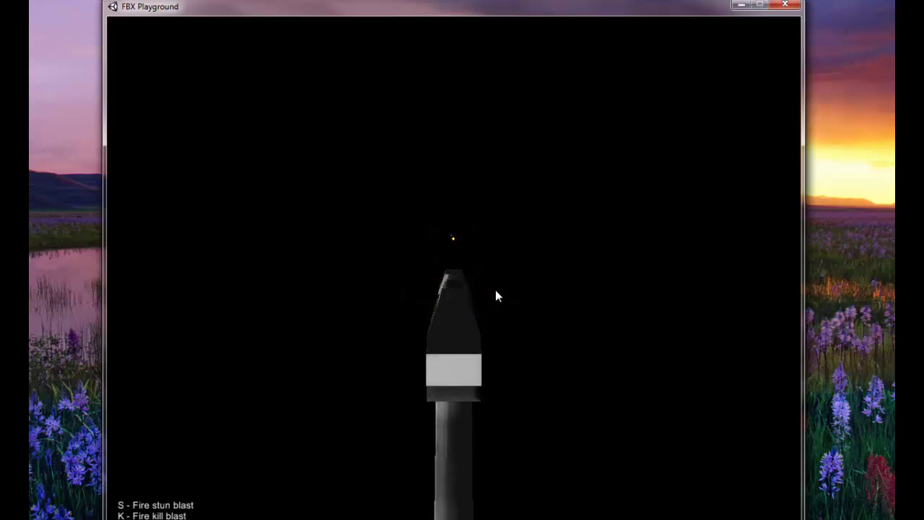
key(k)
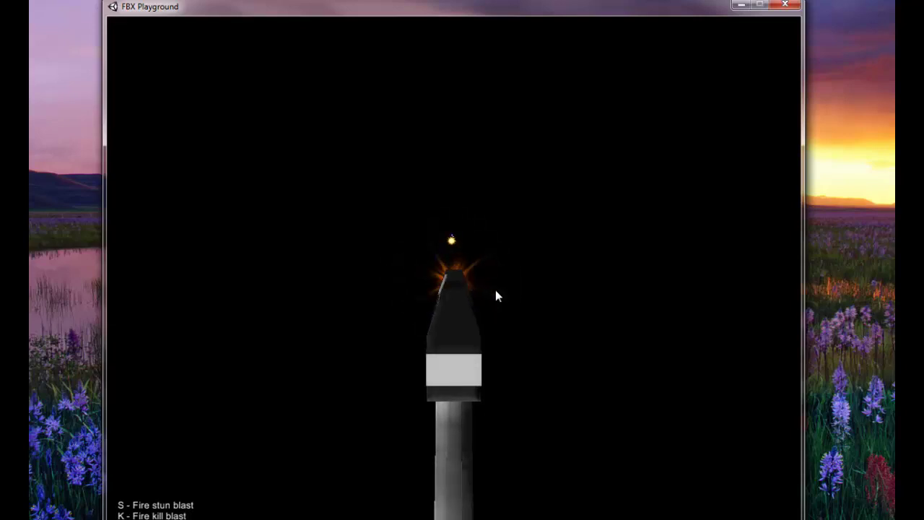
key(s)
key(k)
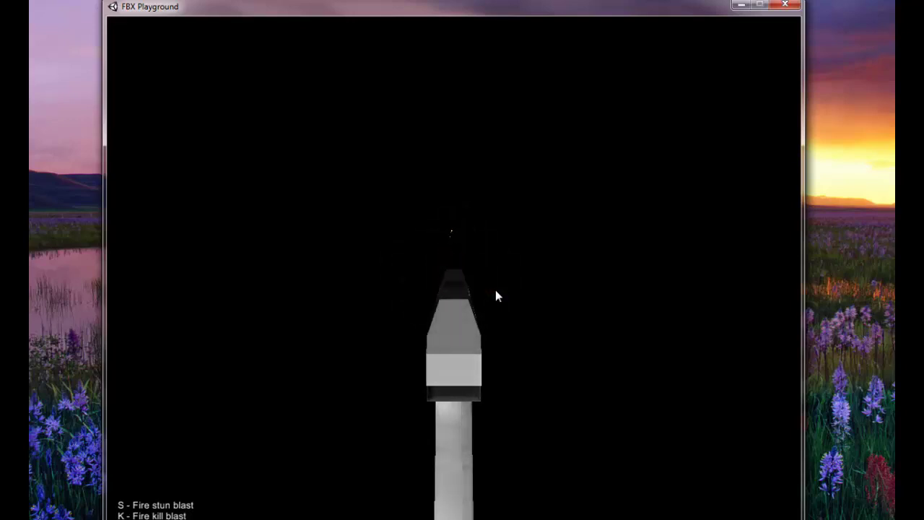
key(s)
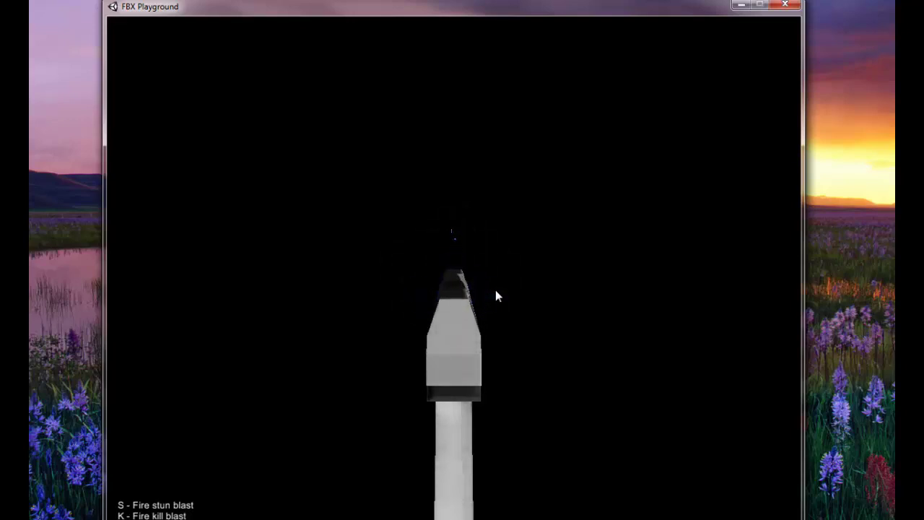
key(k)
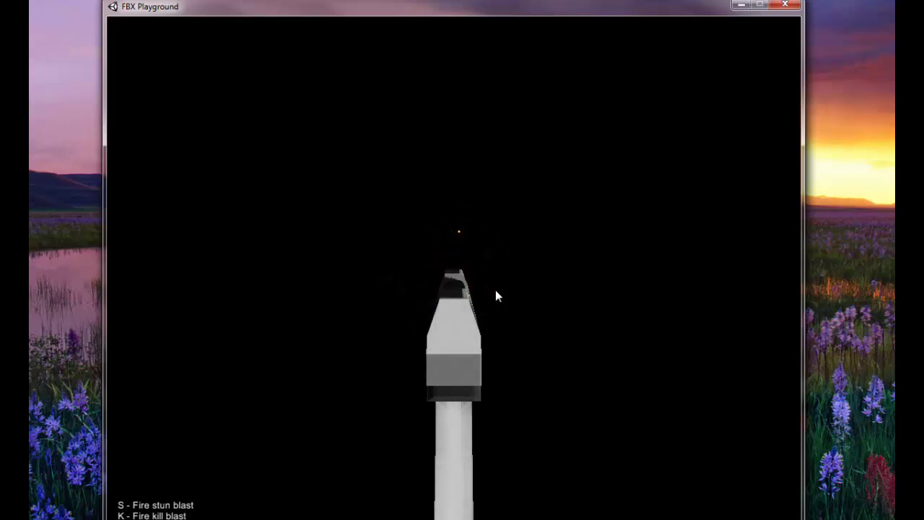
key(s)
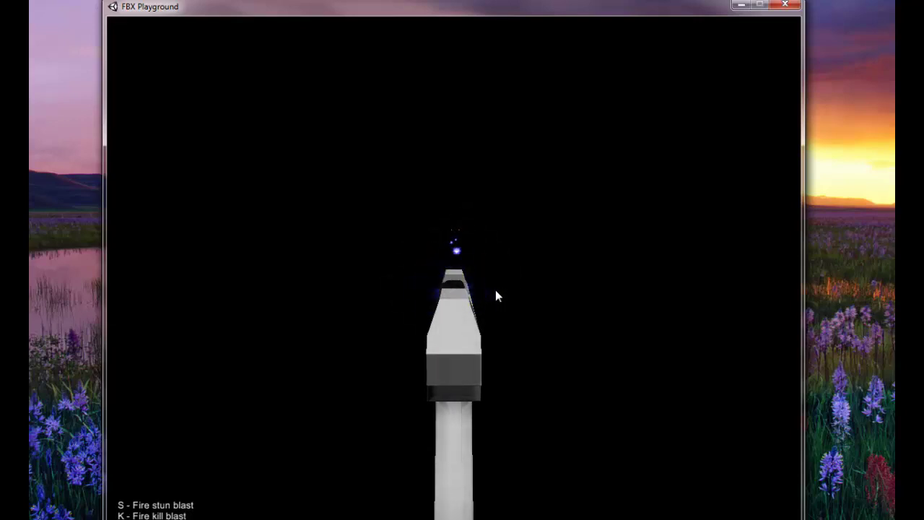
key(k)
key(k)
key(k)
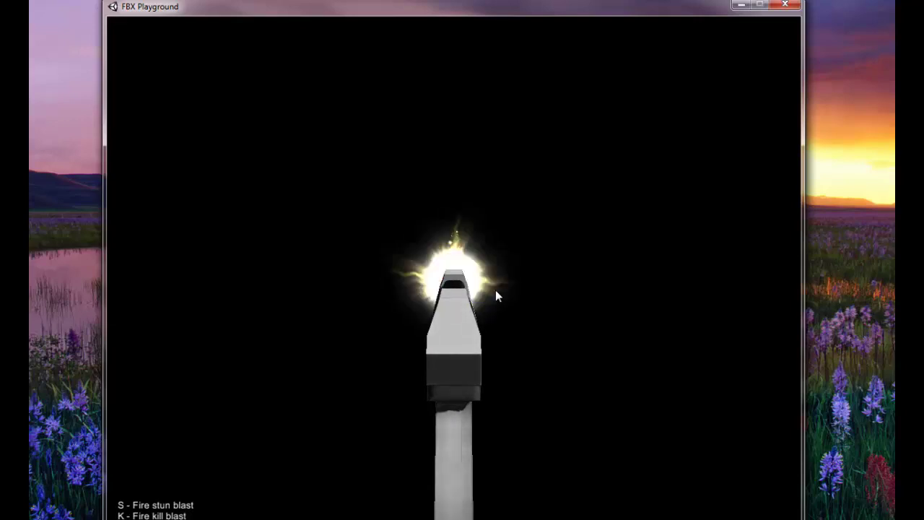
key(s)
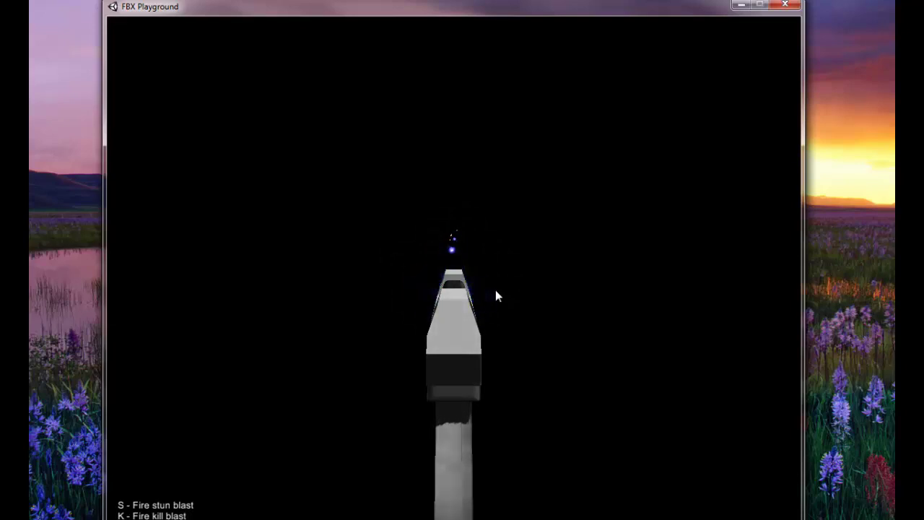
key(k)
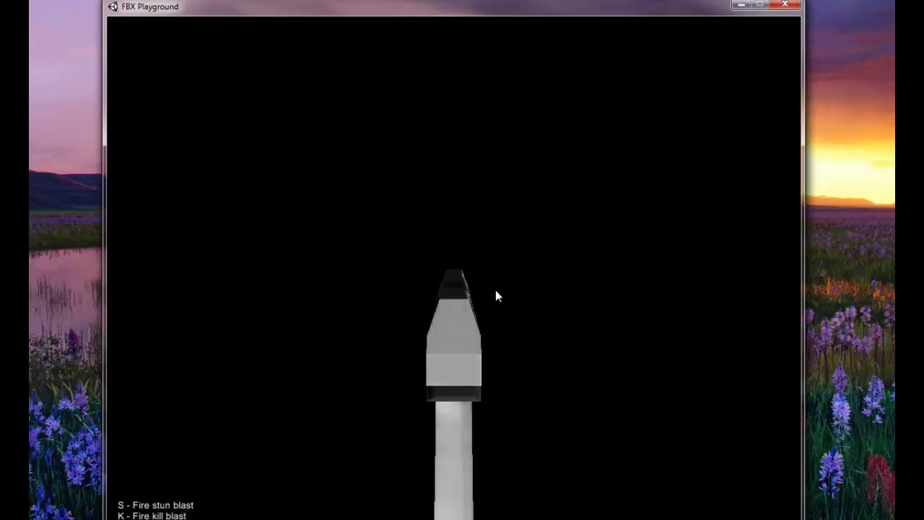
Step: Fire repeated stun (S) and kill (K) blasts from the pistol muzzle to compare their effects
key(s)
key(s)
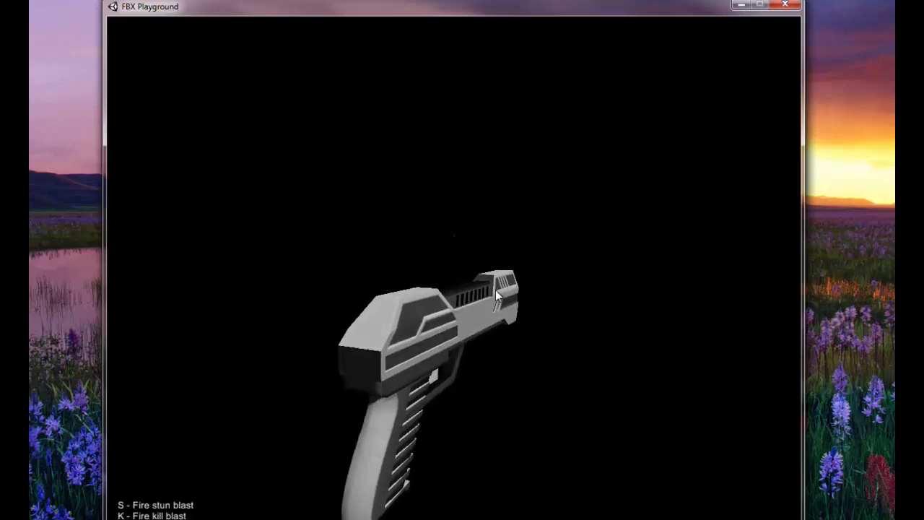
key(s)
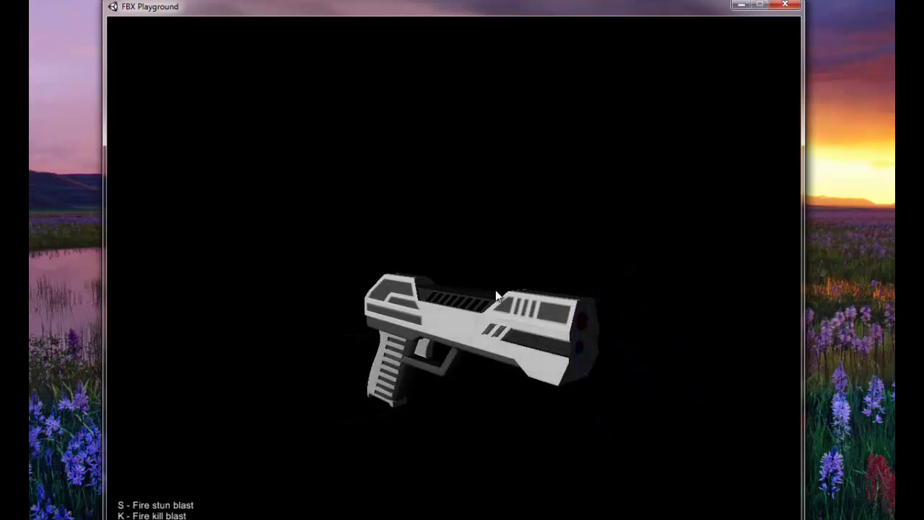
key(s)
key(k)
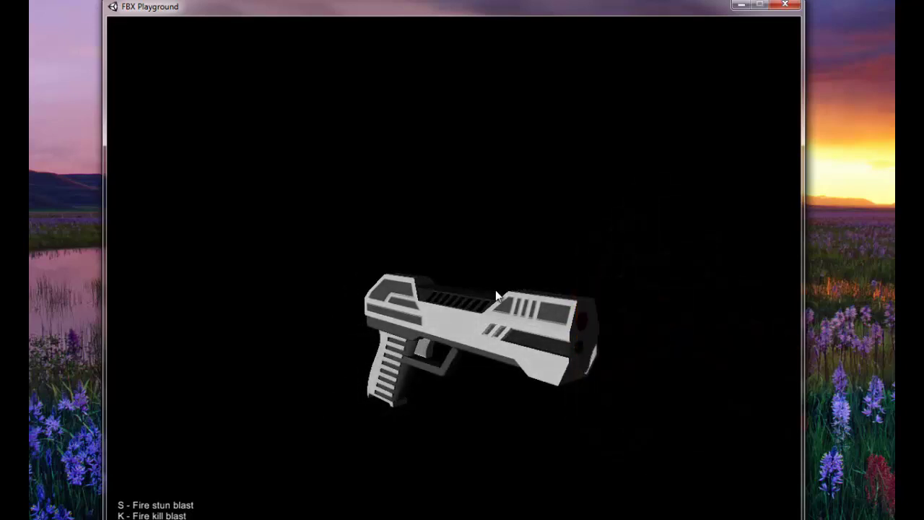
key(k)
key(s)
key(s)
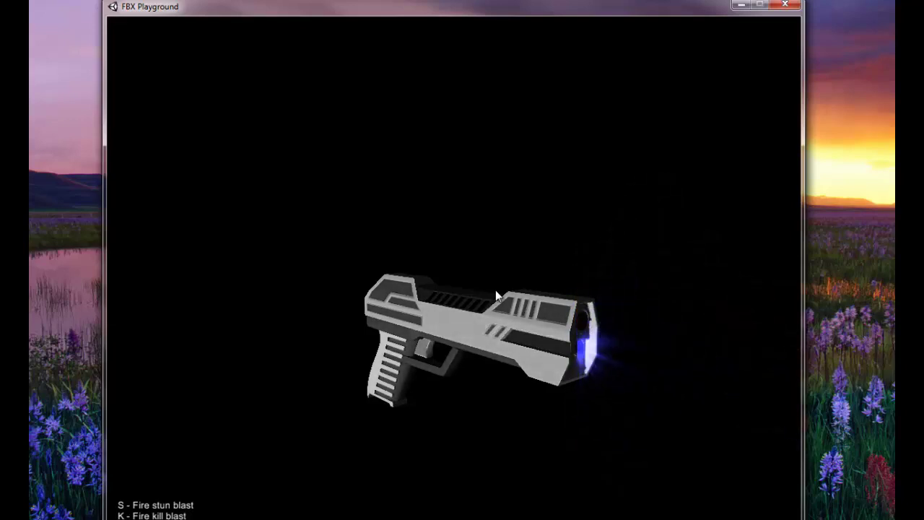
key(k)
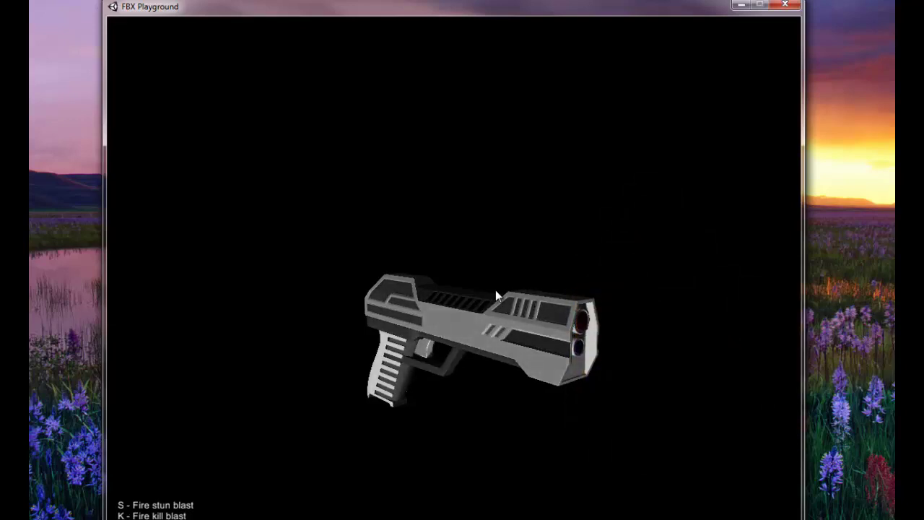
key(s)
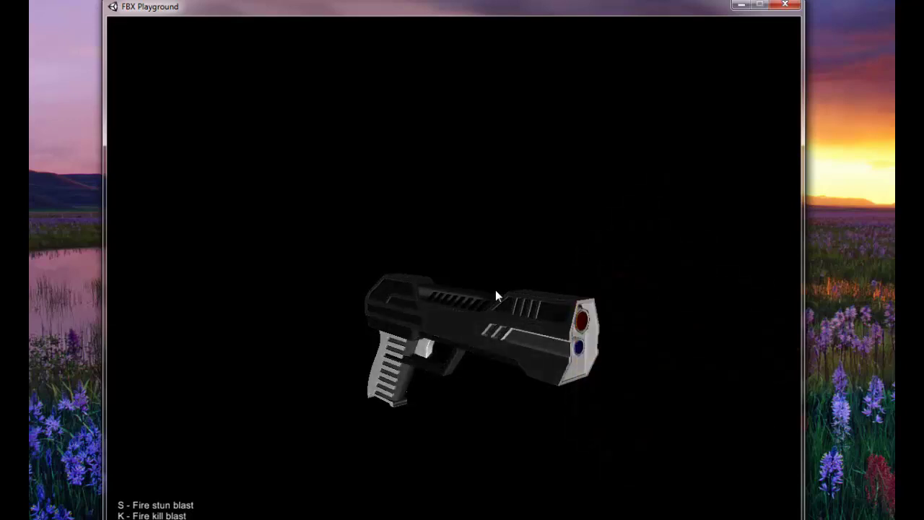
key(k)
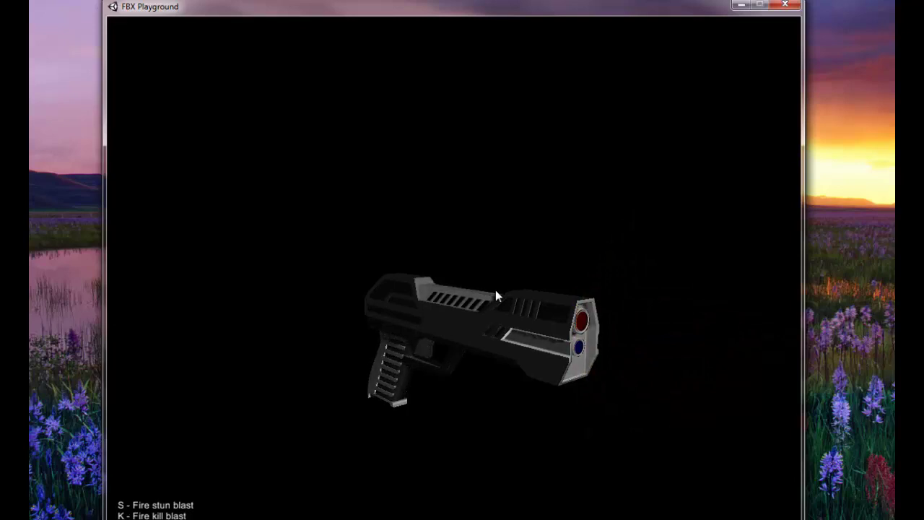
key(s)
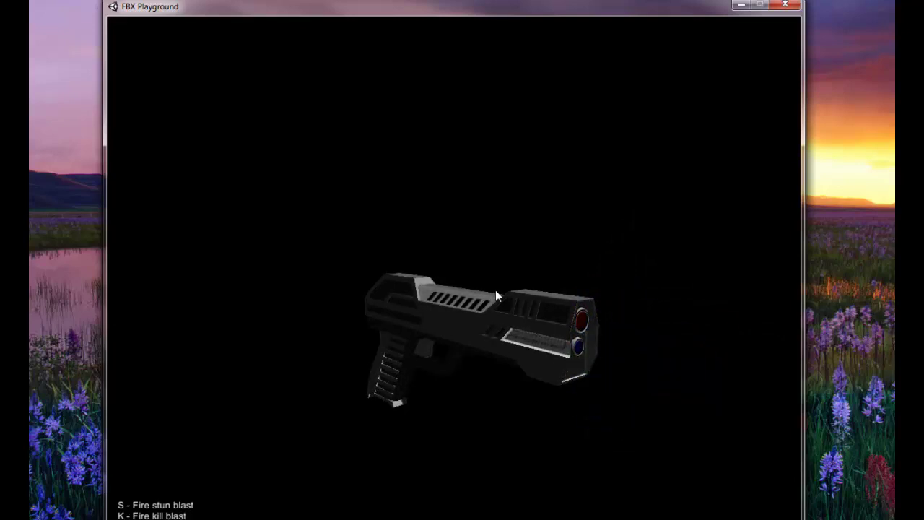
key(s)
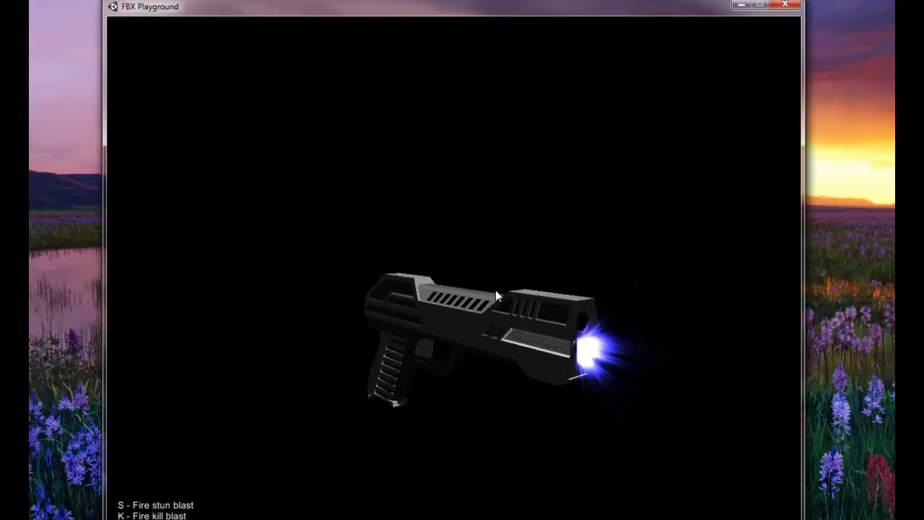
key(k)
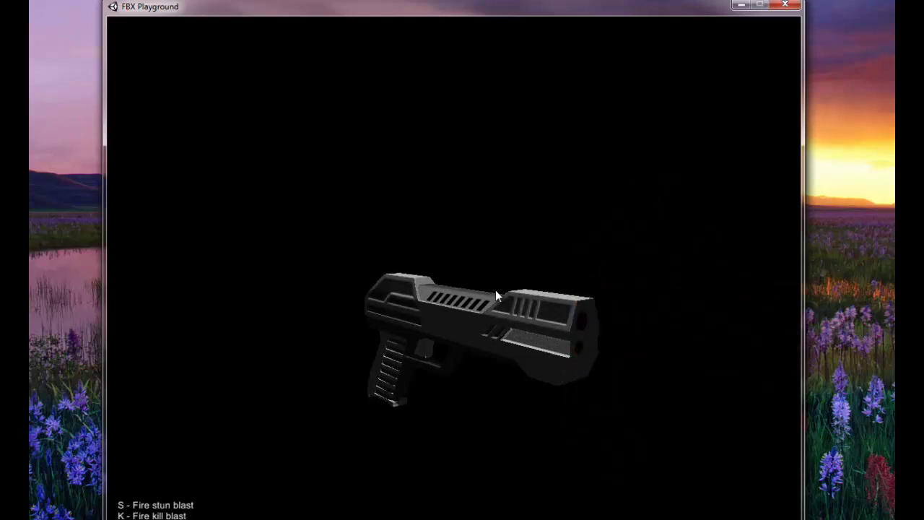
key(s)
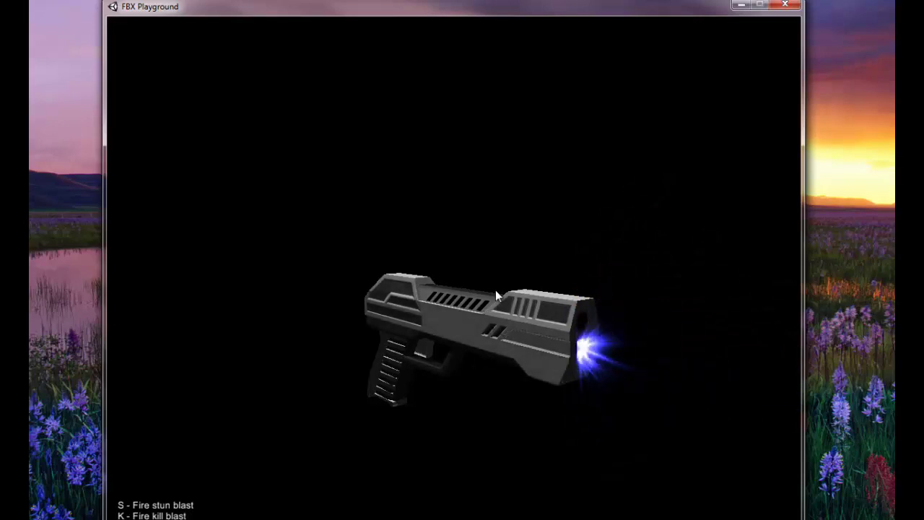
key(k)
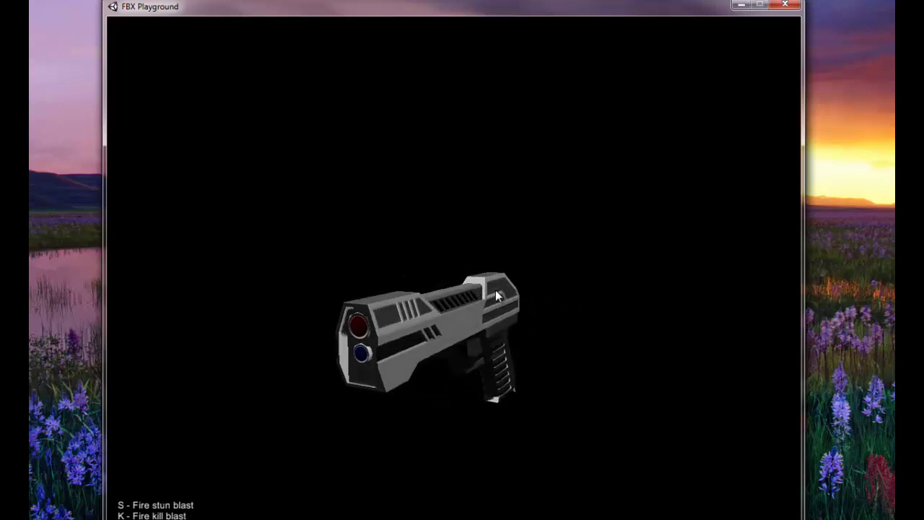
Step: Keep alternating kill (K) and stun (S) blasts as the pistol rotates
key(k)
key(s)
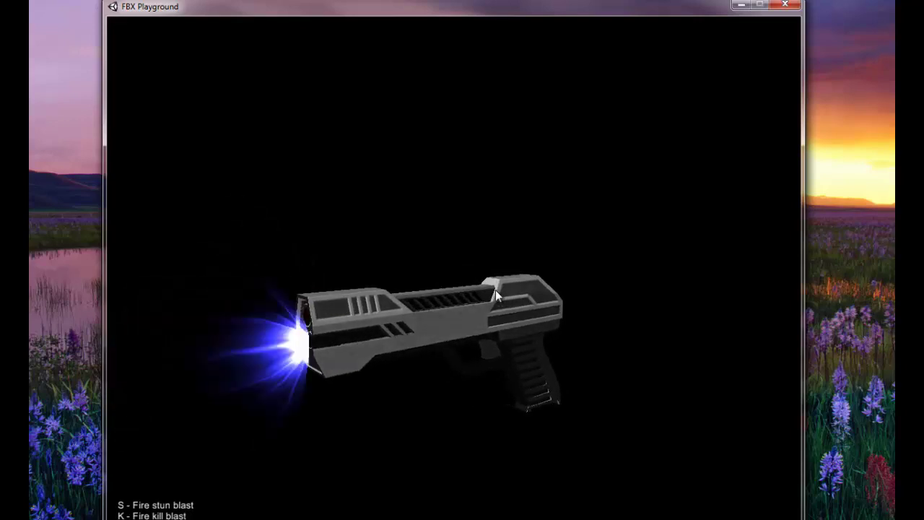
key(k)
key(k)
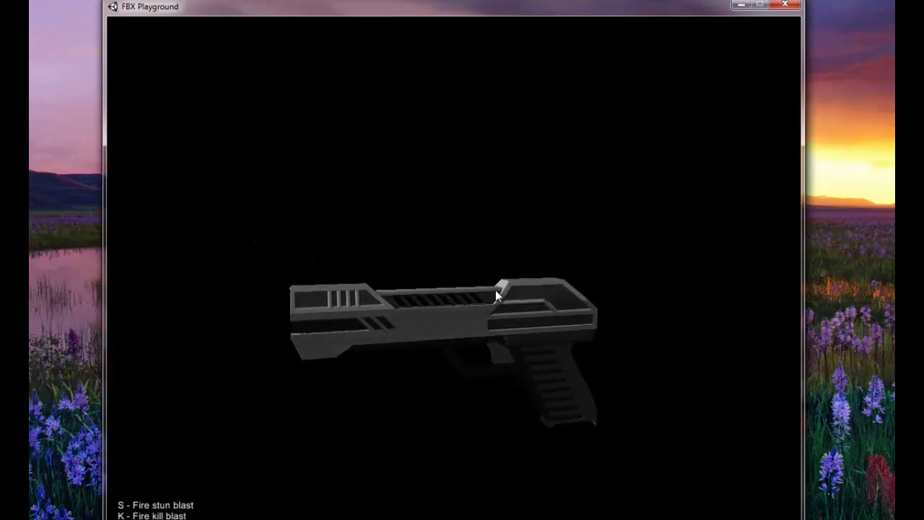
key(s)
key(s)
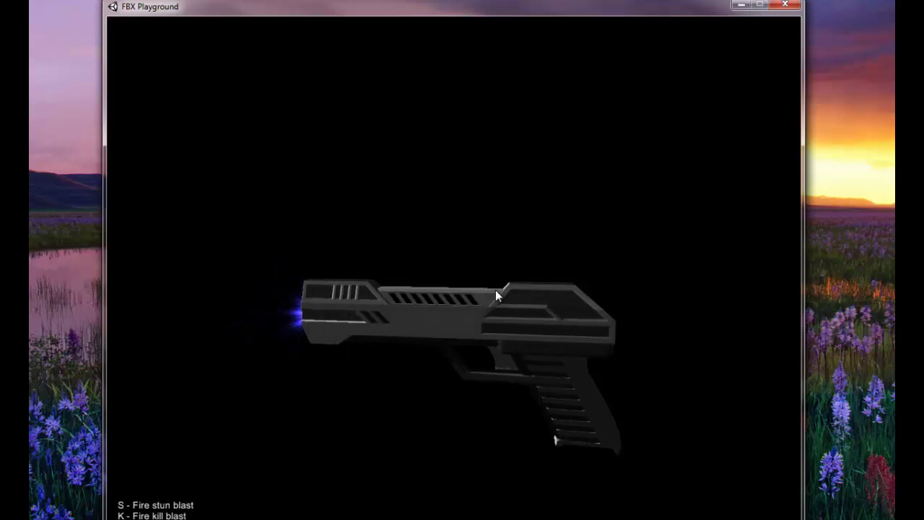
key(k)
key(s)
key(k)
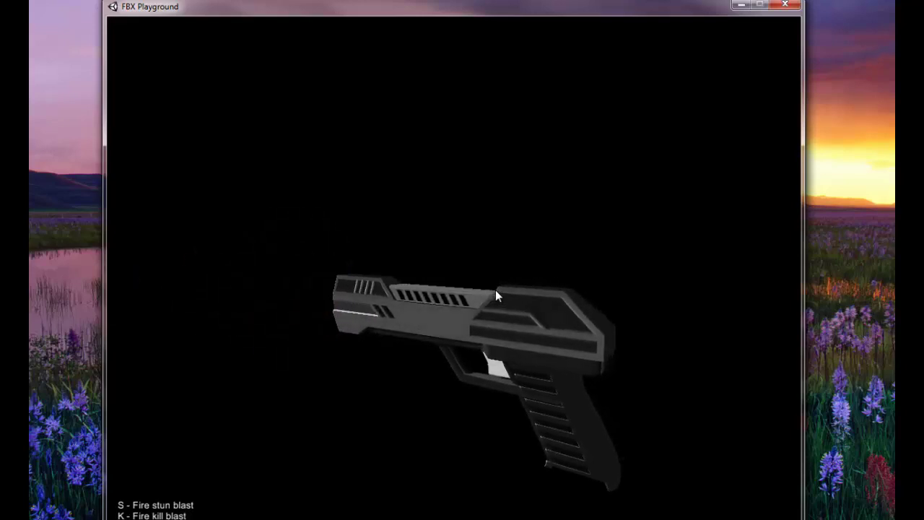
key(s)
key(k)
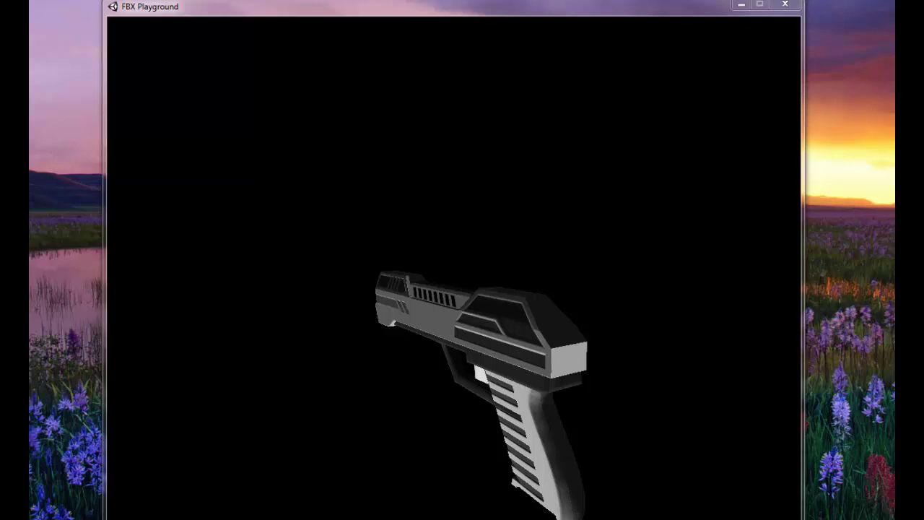
Step: Close the FBX Playground build and maximize the shared Elythain armor concept view
click(785, 4)
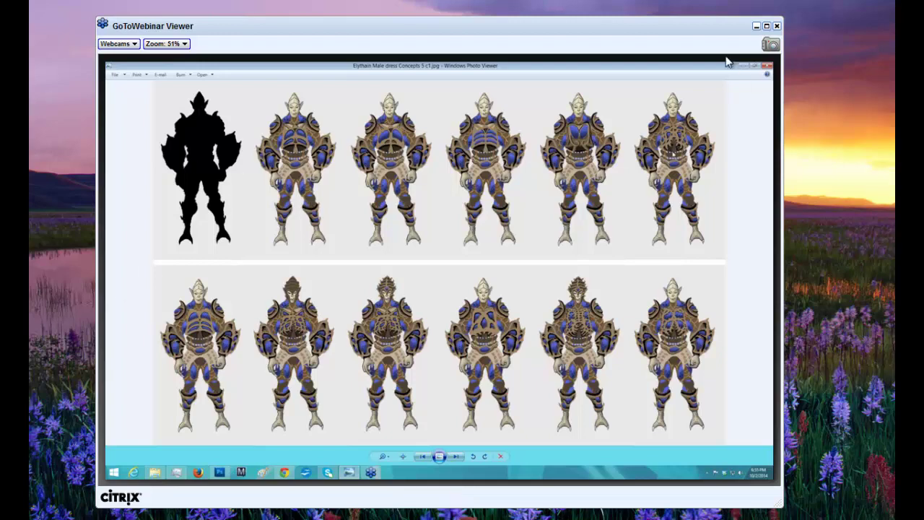
click(767, 26)
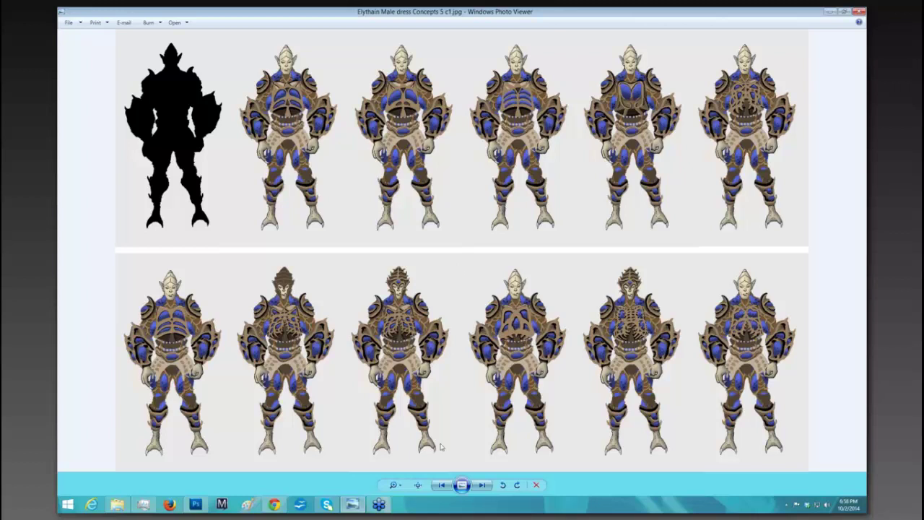
click(441, 485)
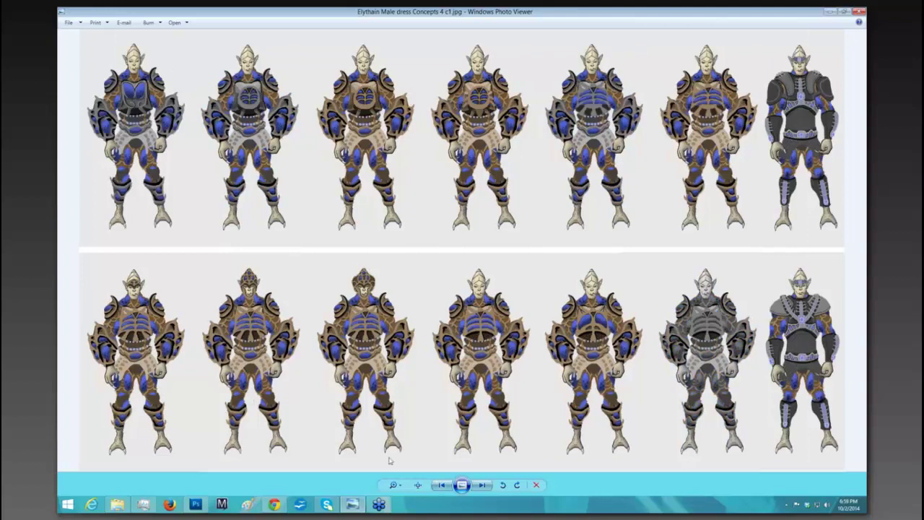
click(483, 485)
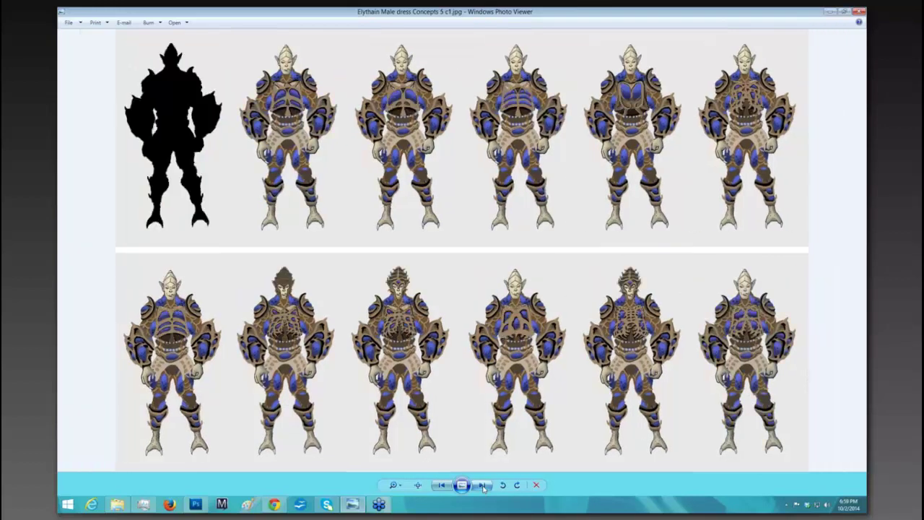
click(441, 485)
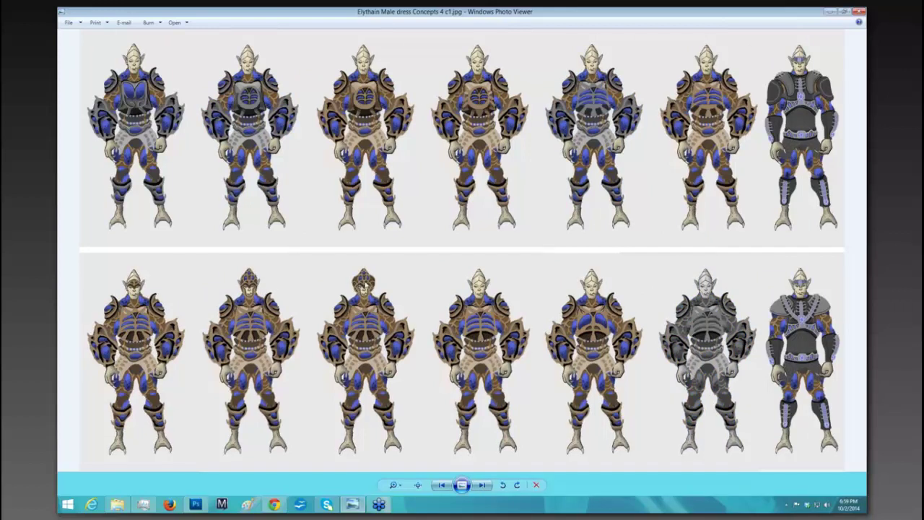
click(483, 485)
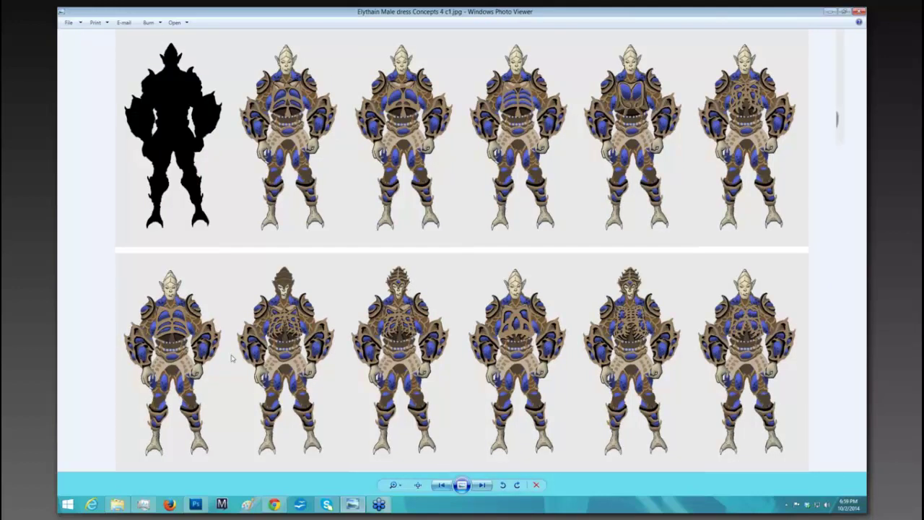
click(441, 485)
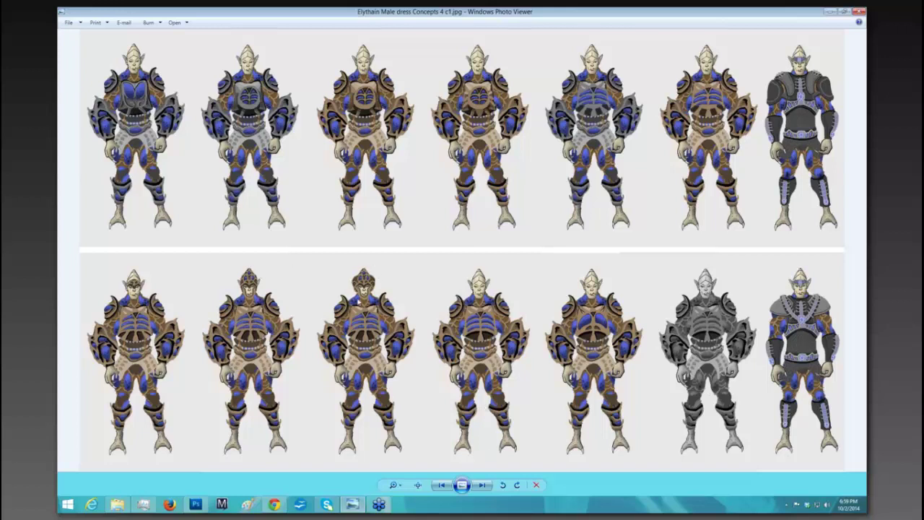
Step: Advance to Elythain Male dress Concepts 5 c1.jpg with the silhouette and eleven armor variants
click(483, 485)
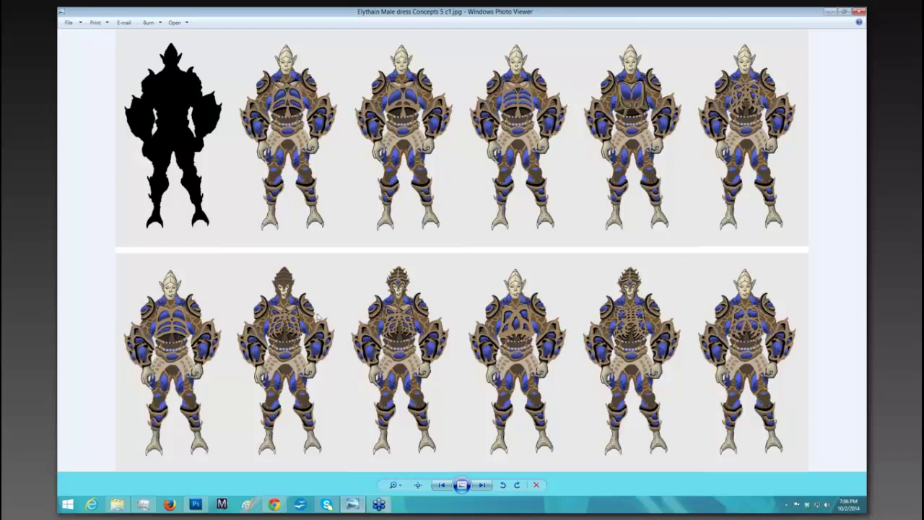
Step: Step back through the sheets until Elythain Male dress Concepts 3 c1.jpg is shown
click(442, 486)
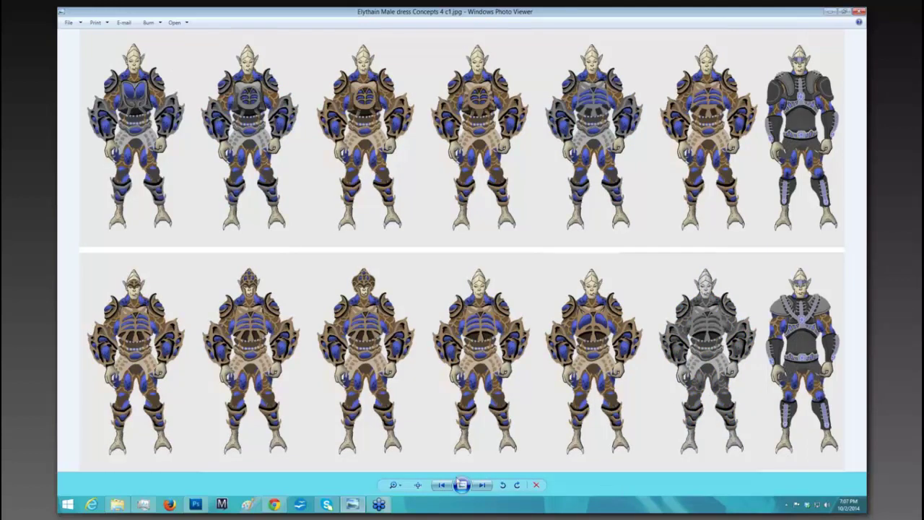
click(484, 488)
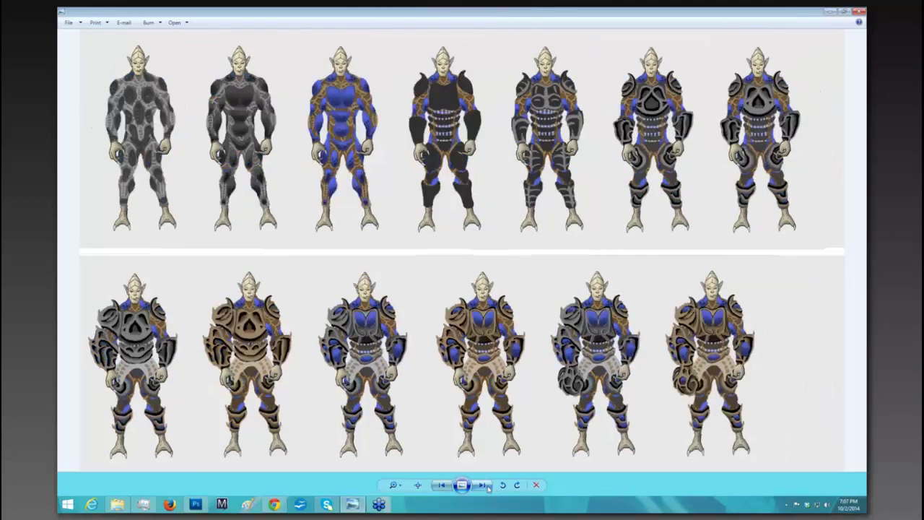
click(441, 485)
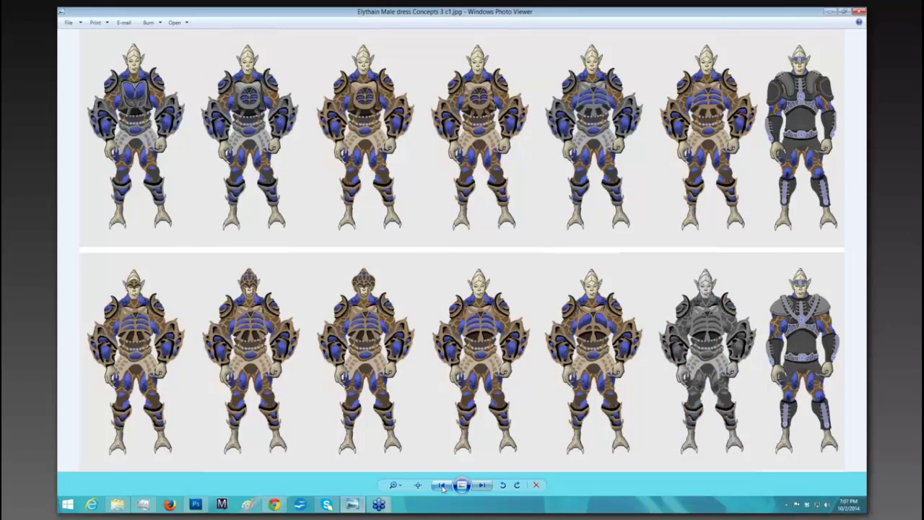
click(441, 485)
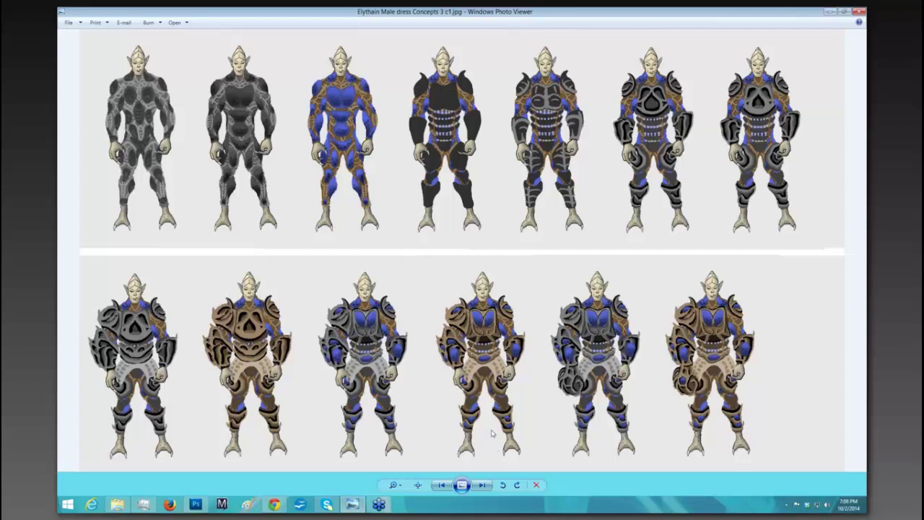
Step: Advance to the Concepts 5 sheet, then switch to Elythain Male dress Concepts 4.psd in Photoshop
click(483, 485)
click(483, 486)
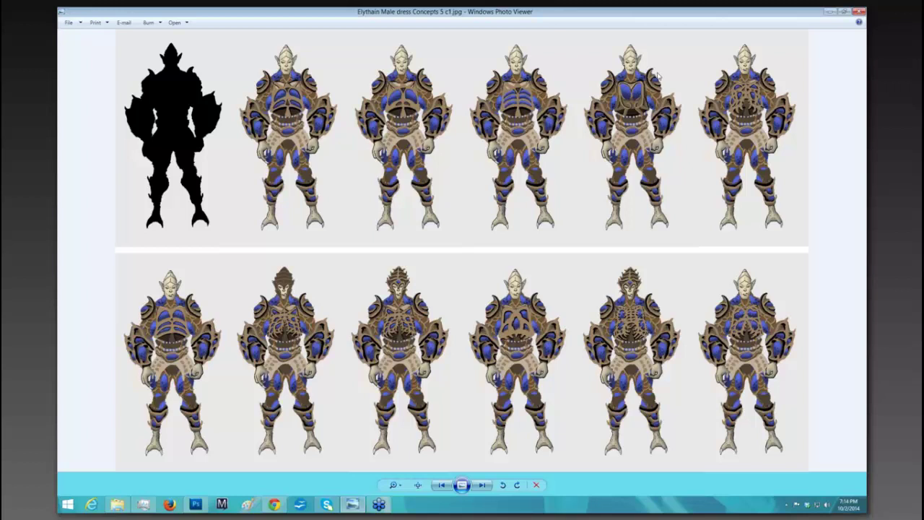
mouse_move(194, 505)
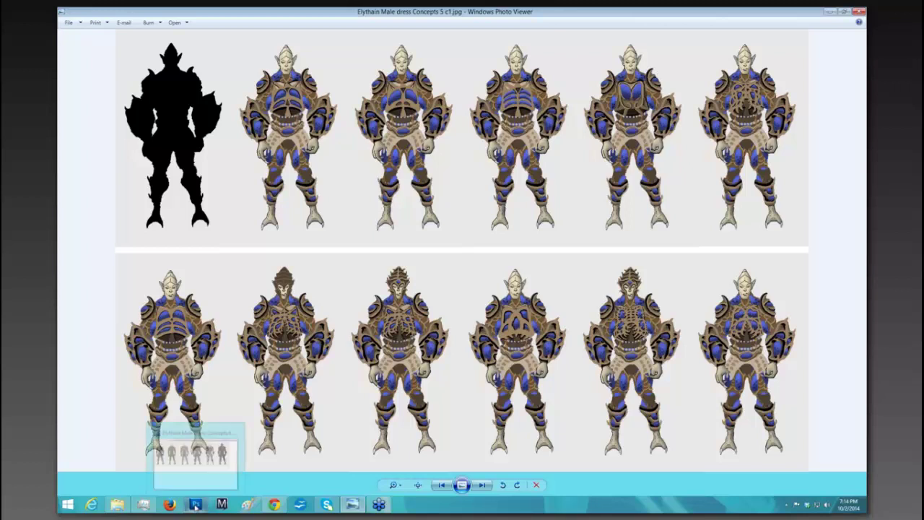
click(186, 444)
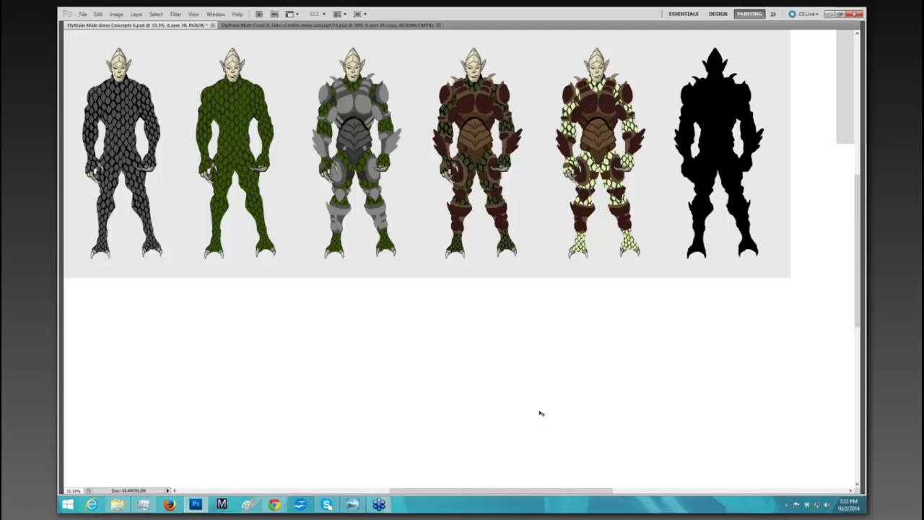
Step: Switch from Photoshop to Windows Photo Viewer showing Elythain Male dress Concepts 4 c1.jpg
click(352, 504)
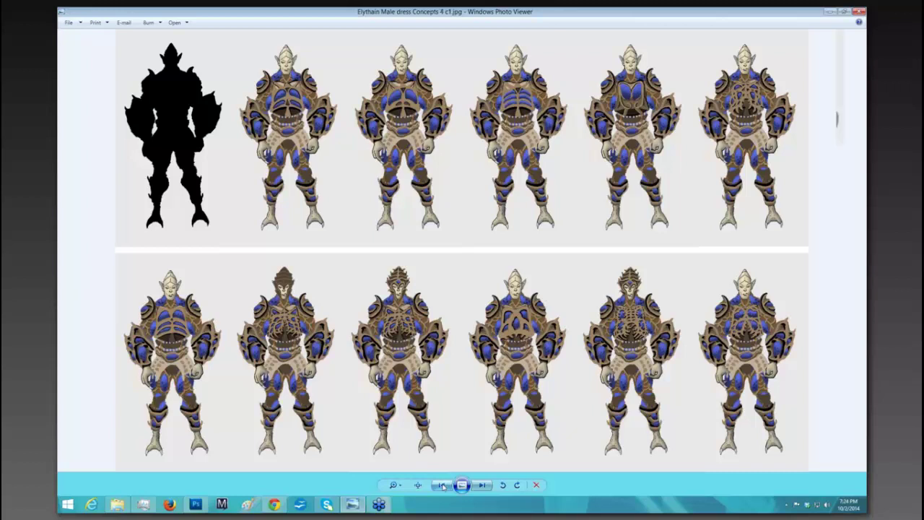
Step: Step back one sheet to Elythain Male dress Concepts 4 c1.jpg
click(443, 485)
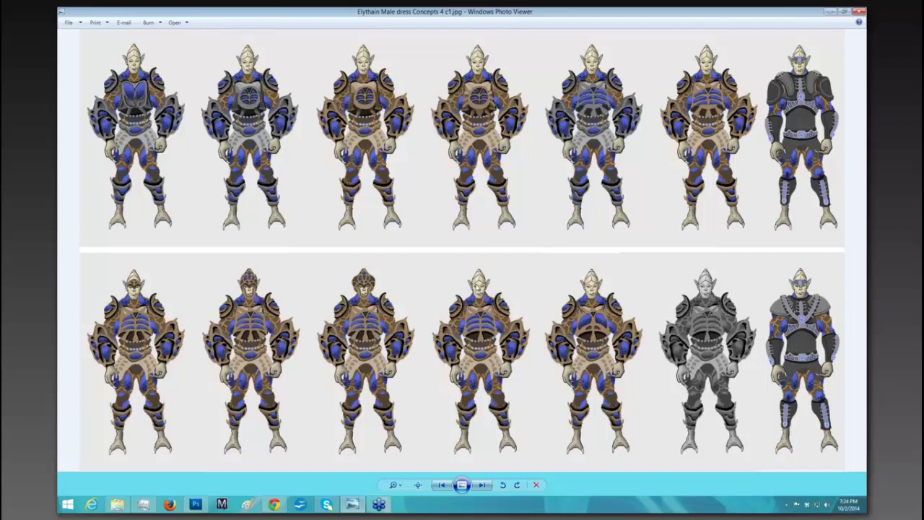
Step: Advance to Concepts 5 c1.jpg and zoom in on its lower figure row twice, then back to fit
click(483, 484)
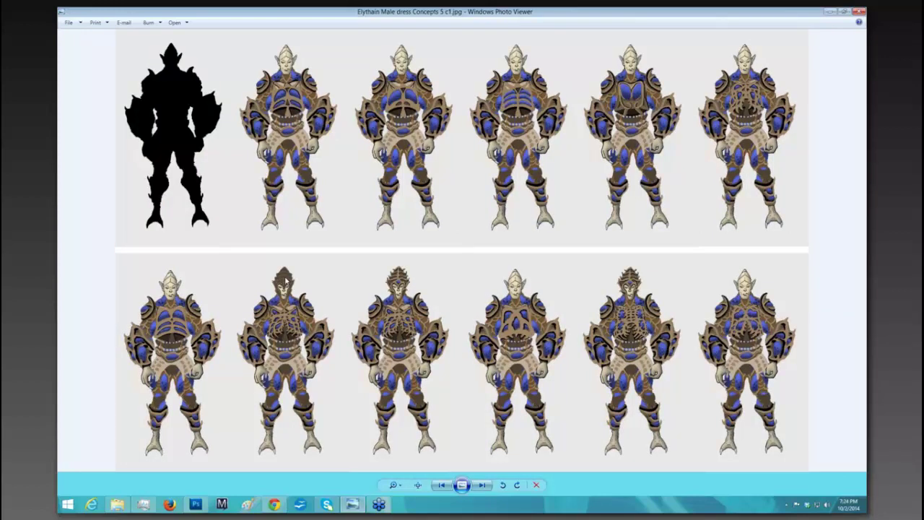
scroll(283, 276, up, 3)
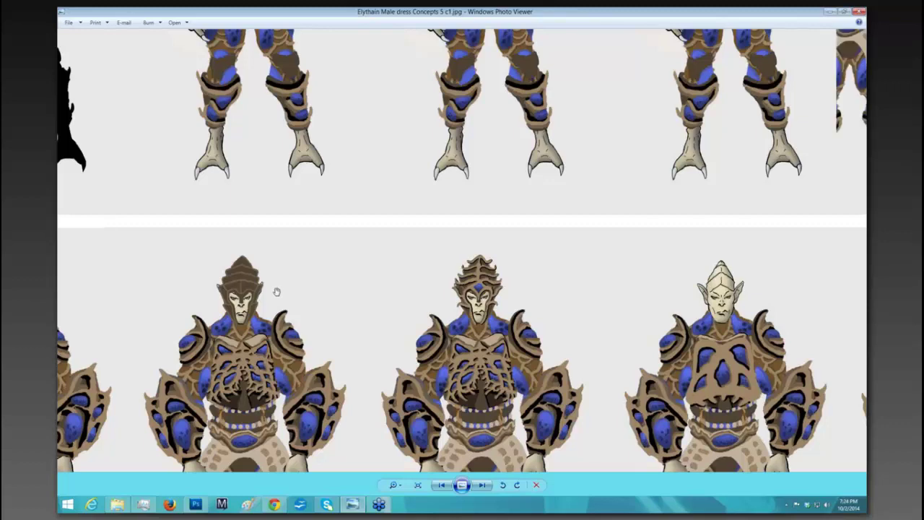
scroll(277, 291, down, 3)
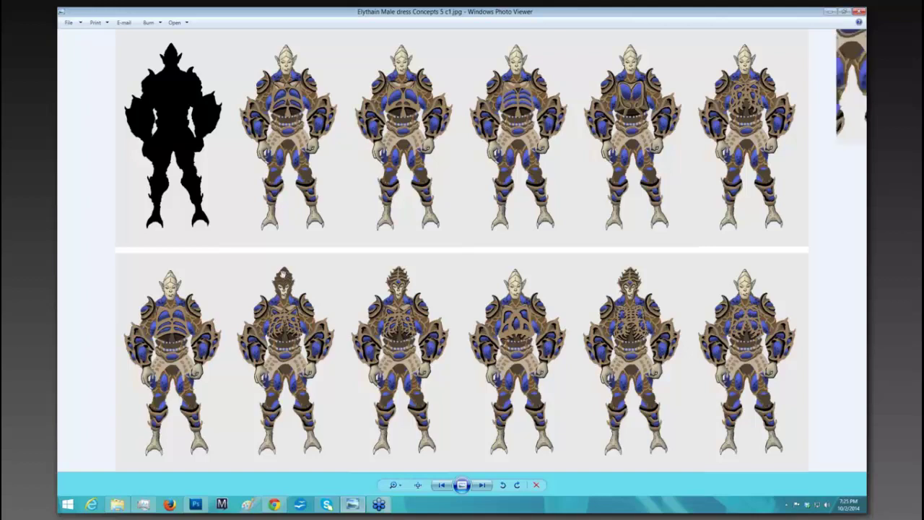
scroll(279, 278, up, 2)
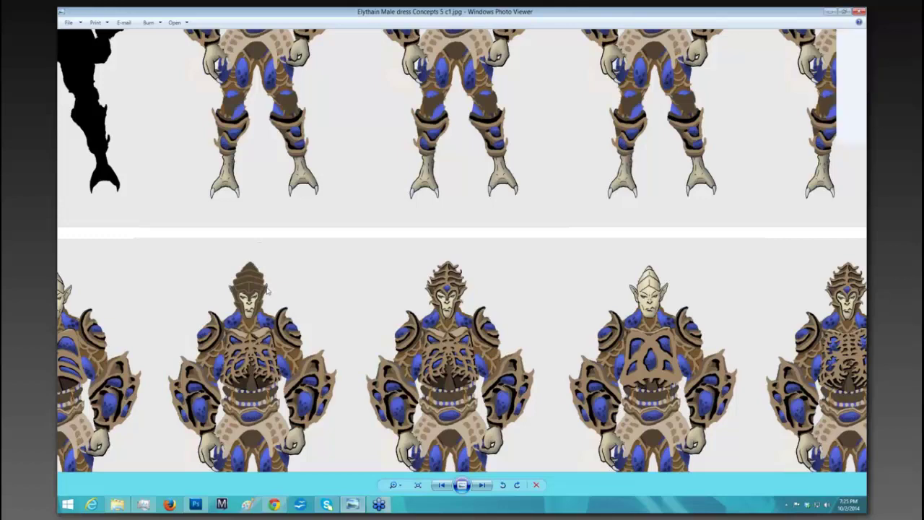
scroll(269, 291, down, 3)
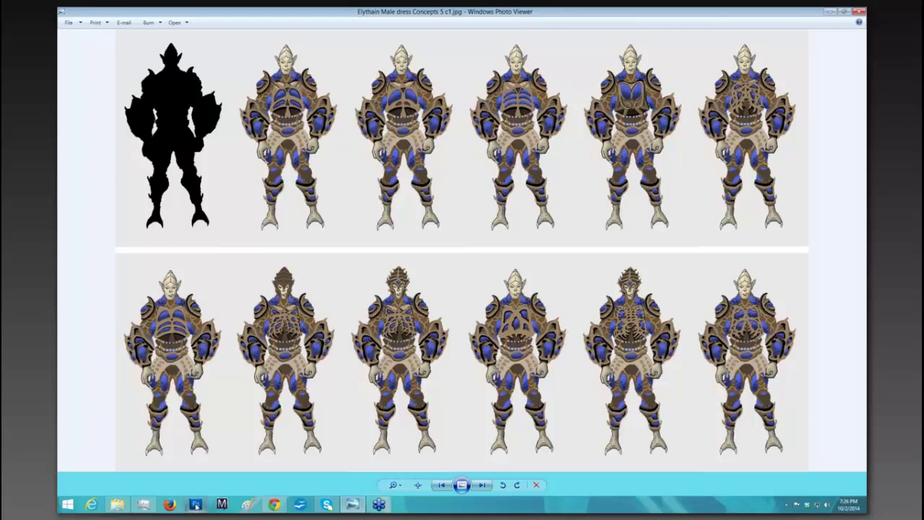
click(195, 503)
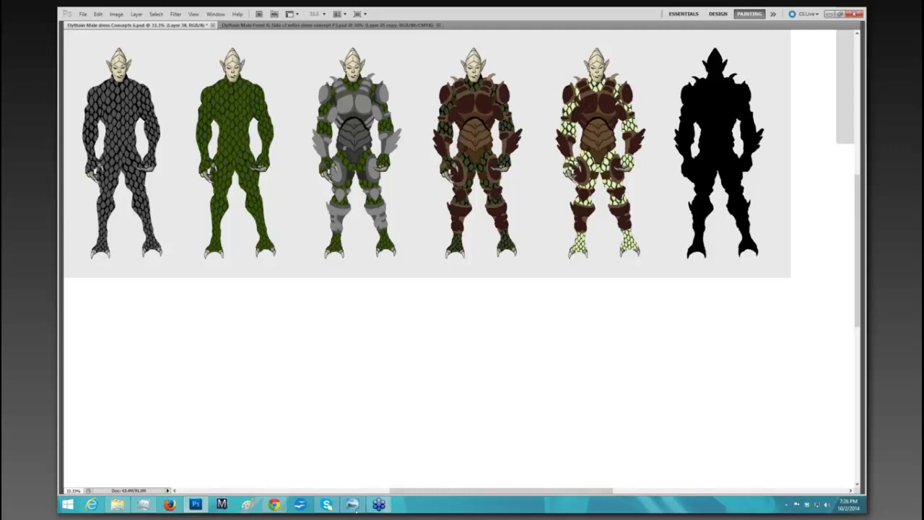
click(351, 507)
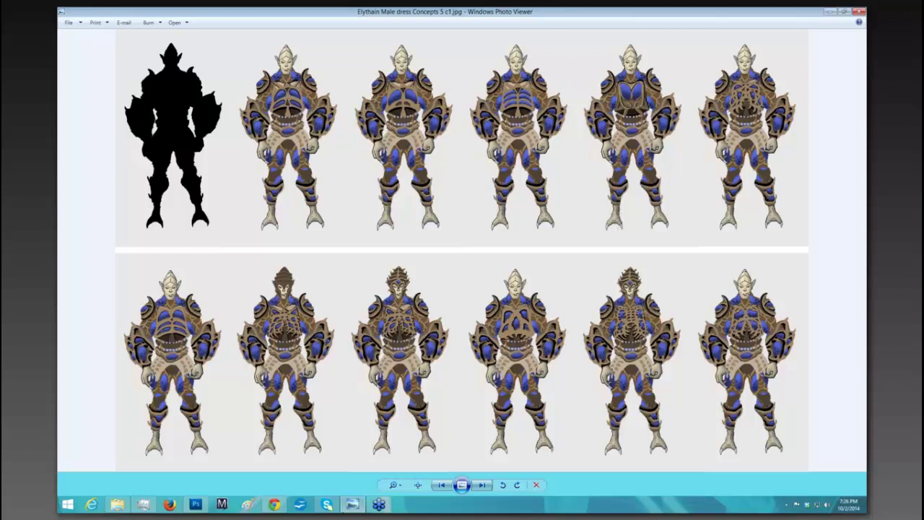
click(203, 504)
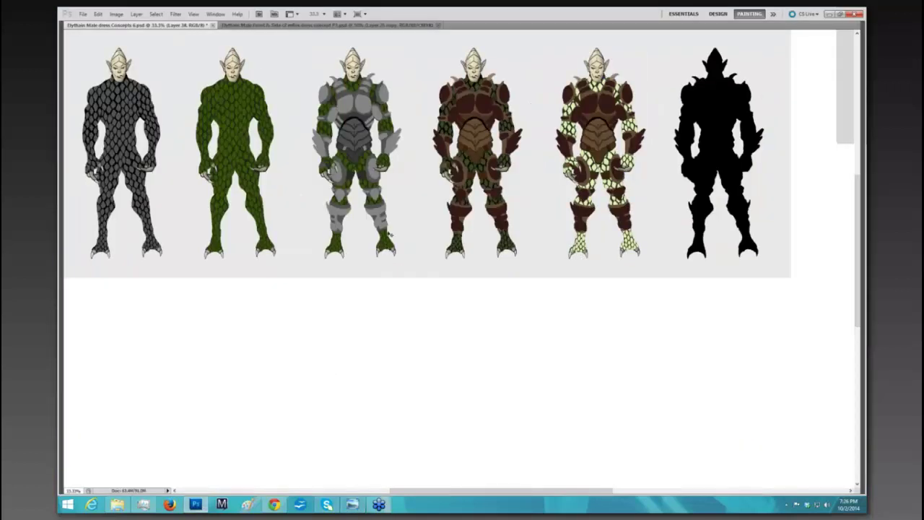
click(352, 506)
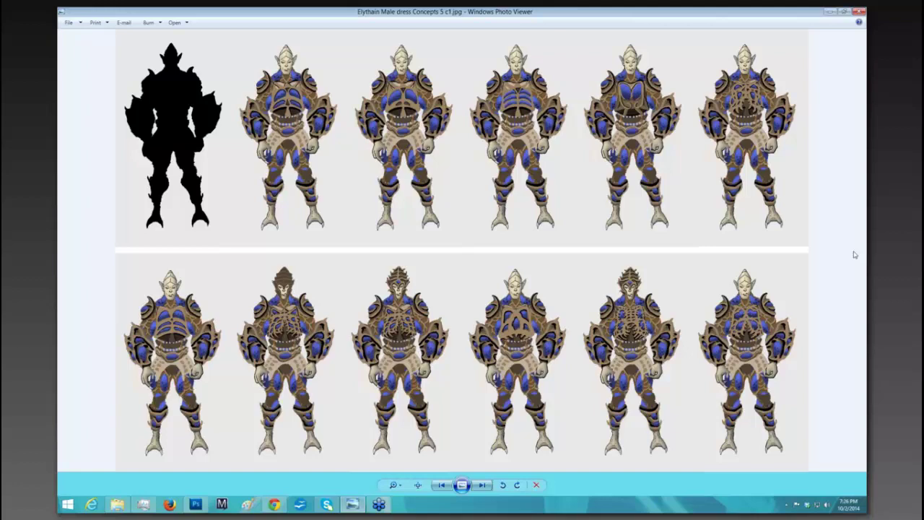
click(442, 488)
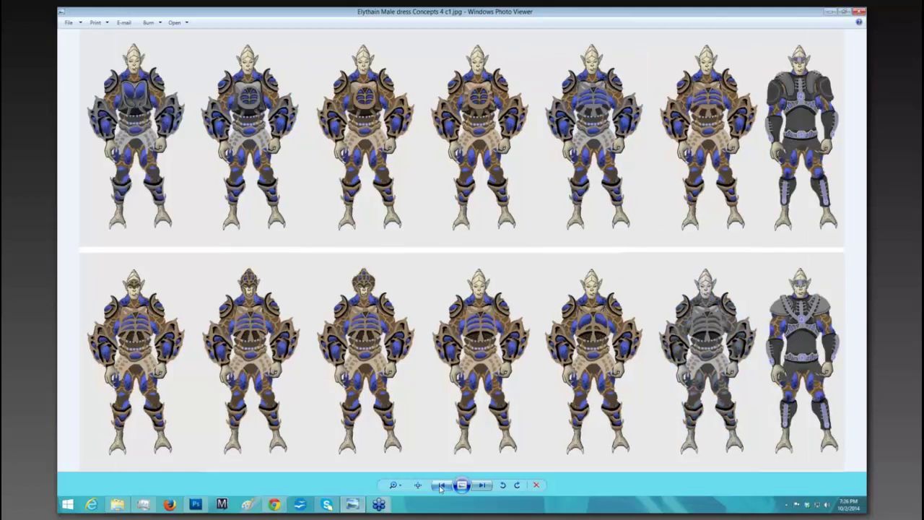
Step: Return to Concepts 3 c1.jpg and briefly zoom in on the figures' legs before fitting again
click(438, 488)
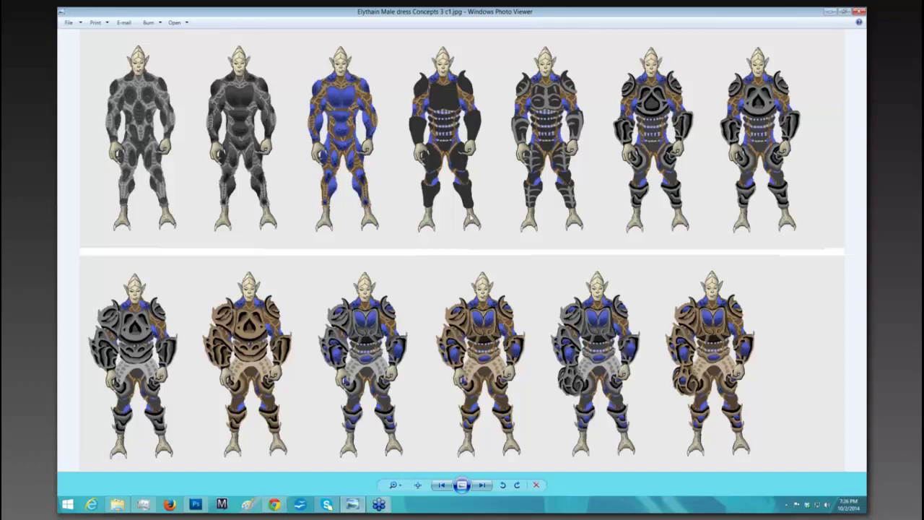
scroll(381, 204, up, 5)
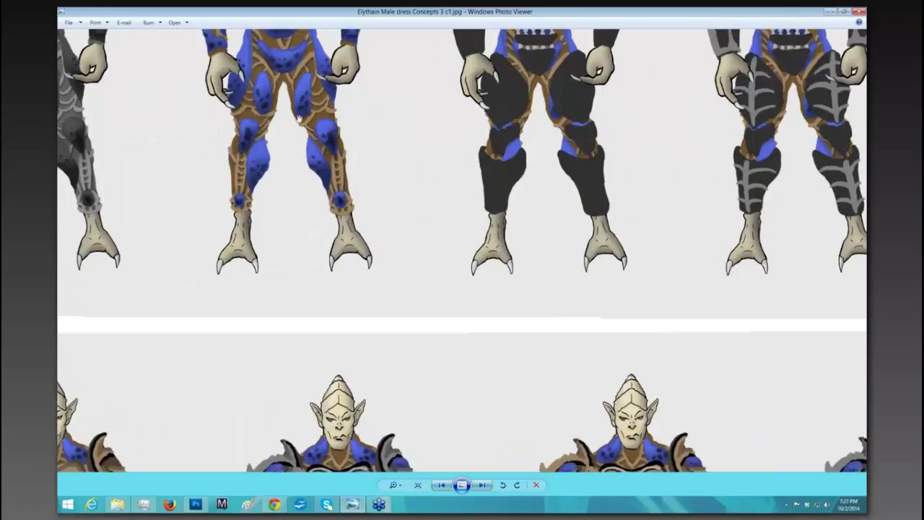
scroll(289, 67, down, 5)
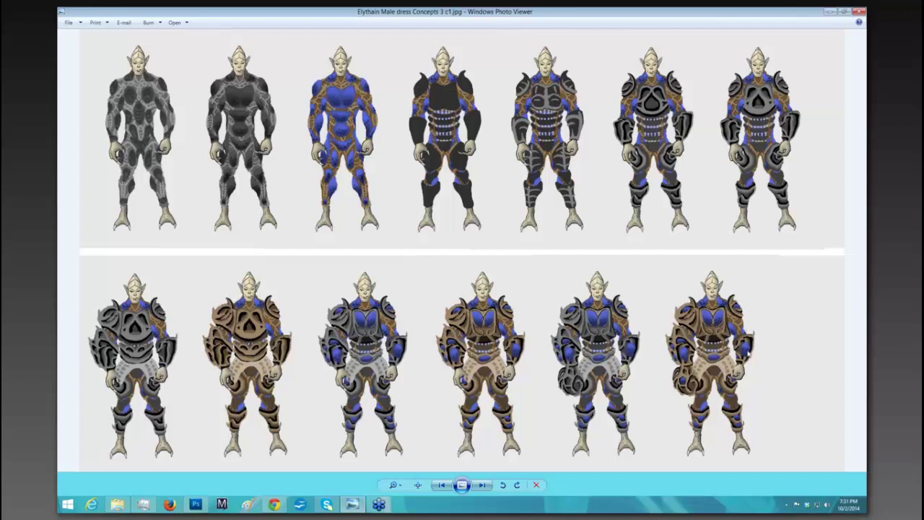
Step: Page forward through Concepts 4 and 5, then back to Concepts 3 c1.jpg
click(482, 485)
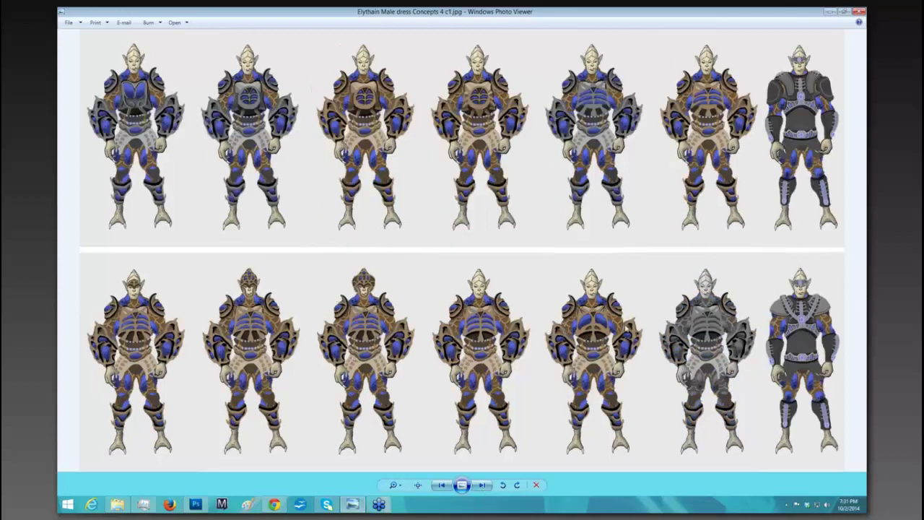
click(483, 486)
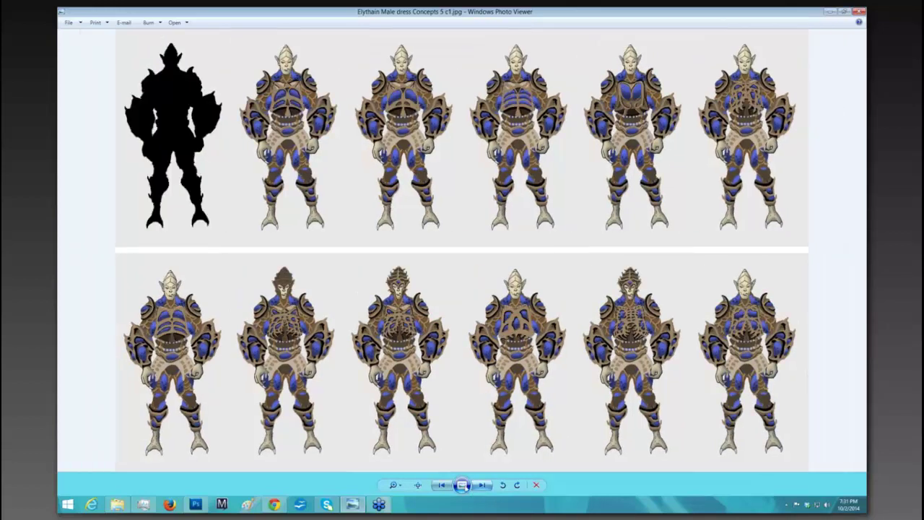
click(441, 486)
click(442, 486)
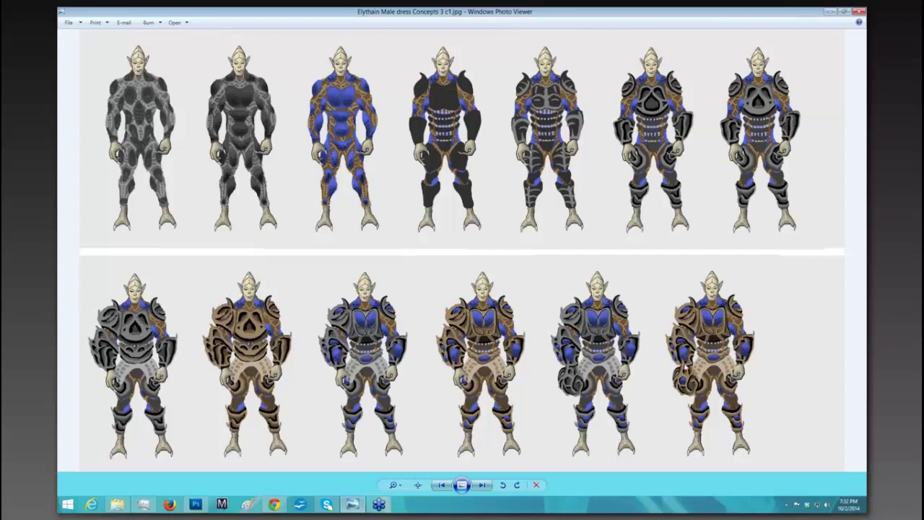
Step: Flip between Concepts 3, 4 and 5, then bring Concepts 6.psd forward in Photoshop
click(482, 485)
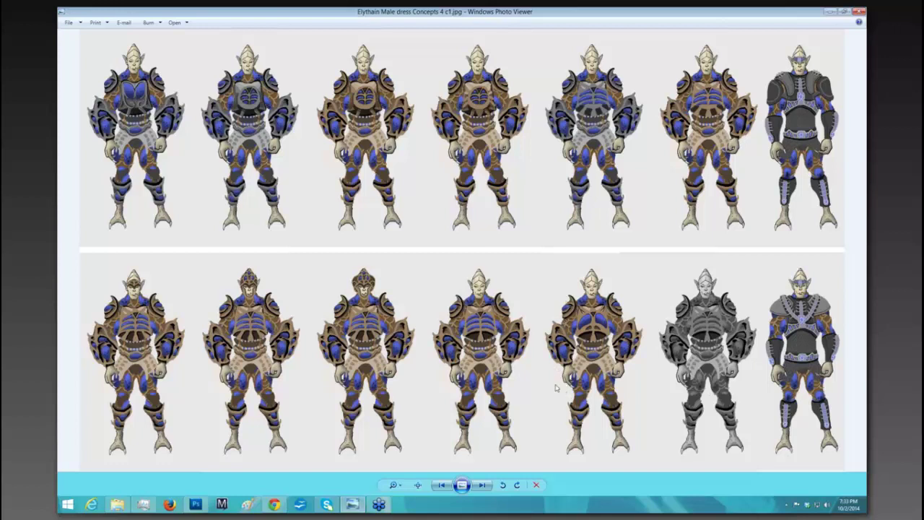
click(441, 486)
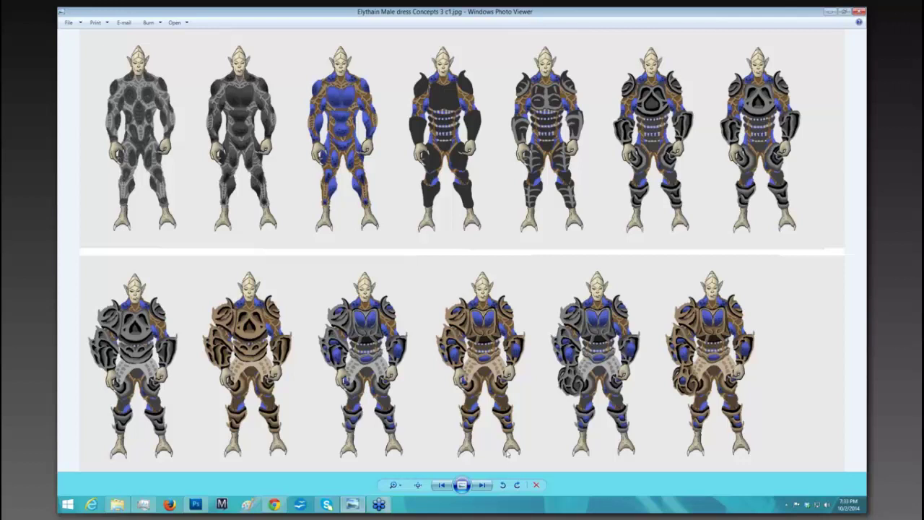
click(483, 485)
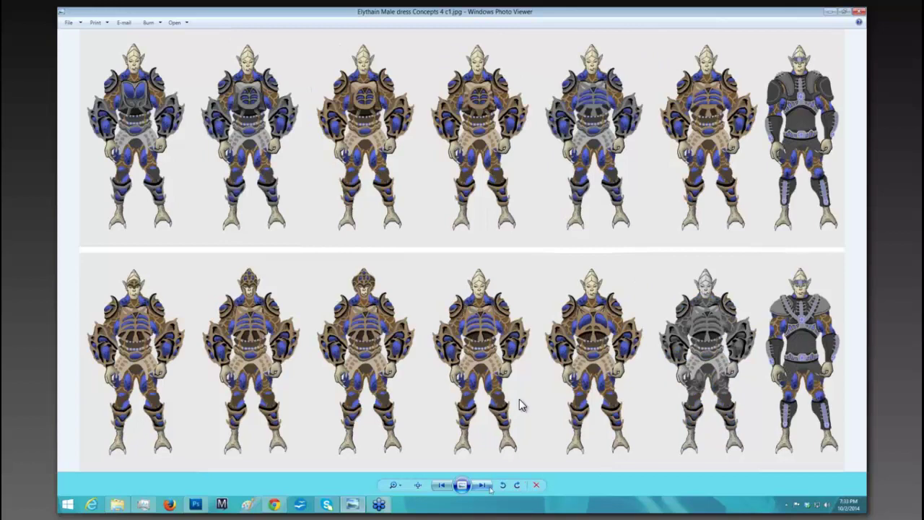
key(Right)
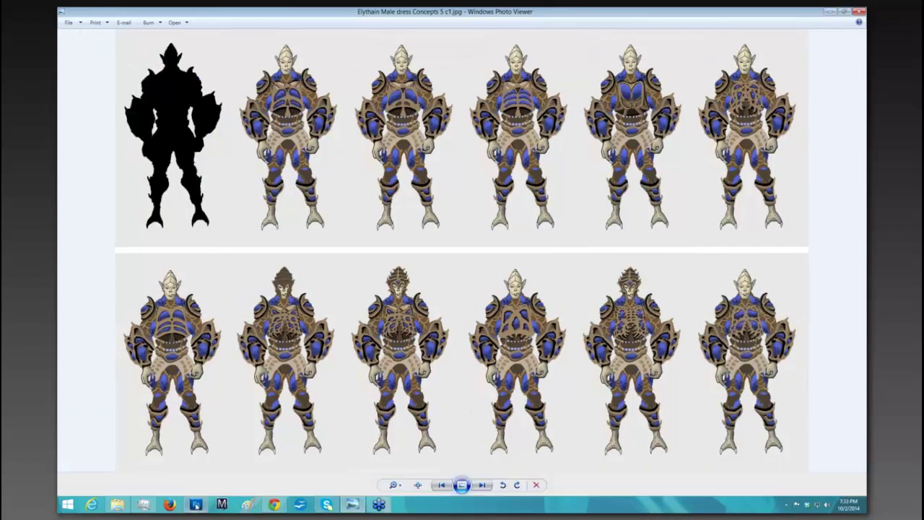
click(195, 504)
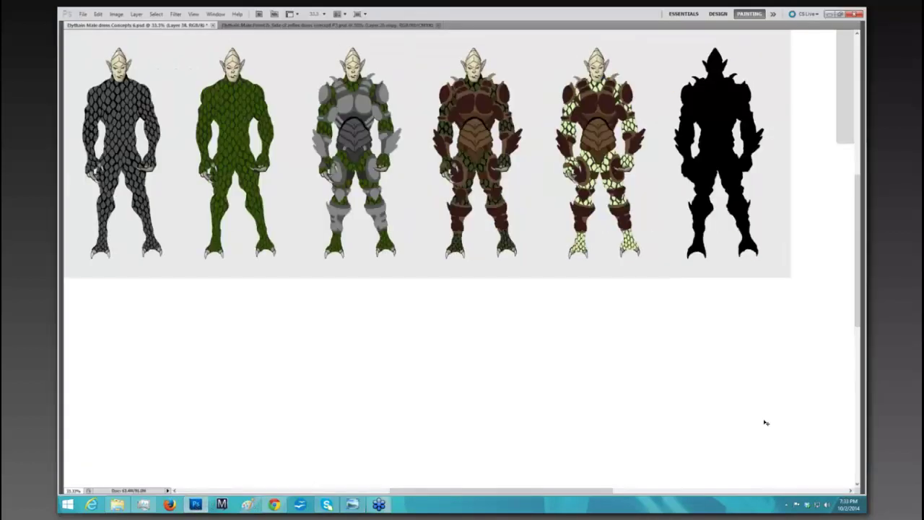